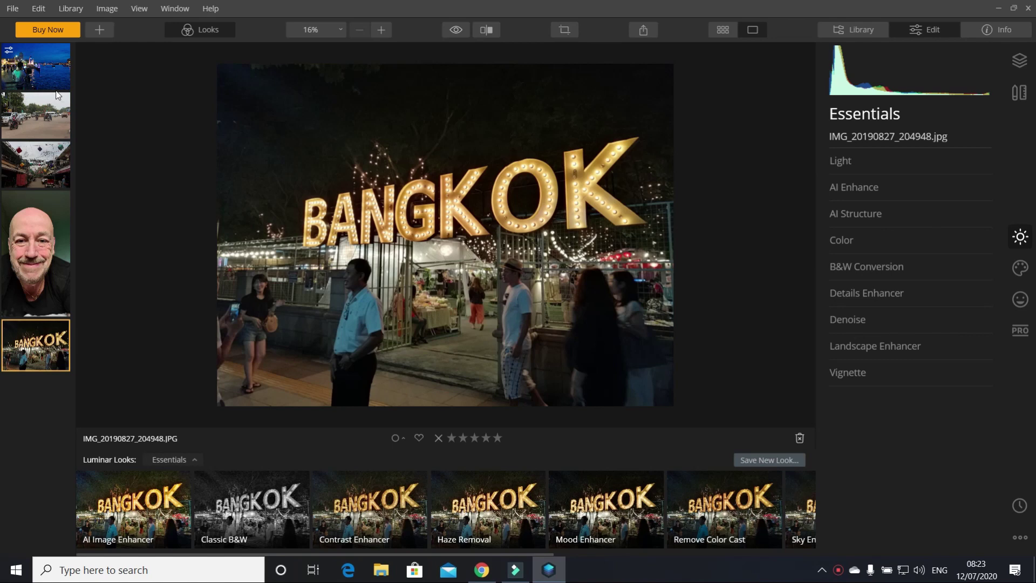
# Step: Replace the sky in IMG_4779.JPG with Dramatic Sunset 1 using AI Sky Replacement
pyautogui.click(42, 65)
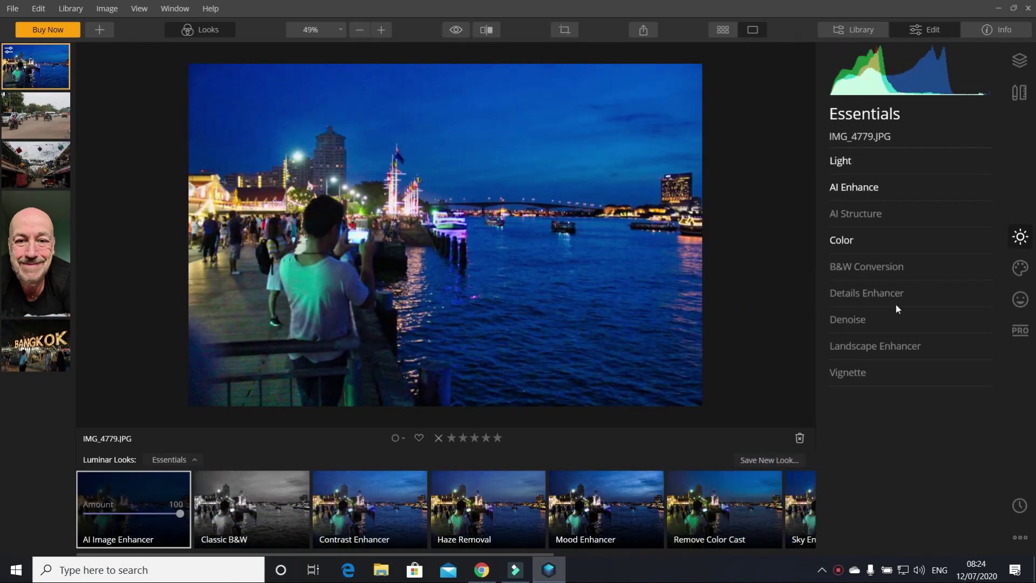
pyautogui.click(1020, 267)
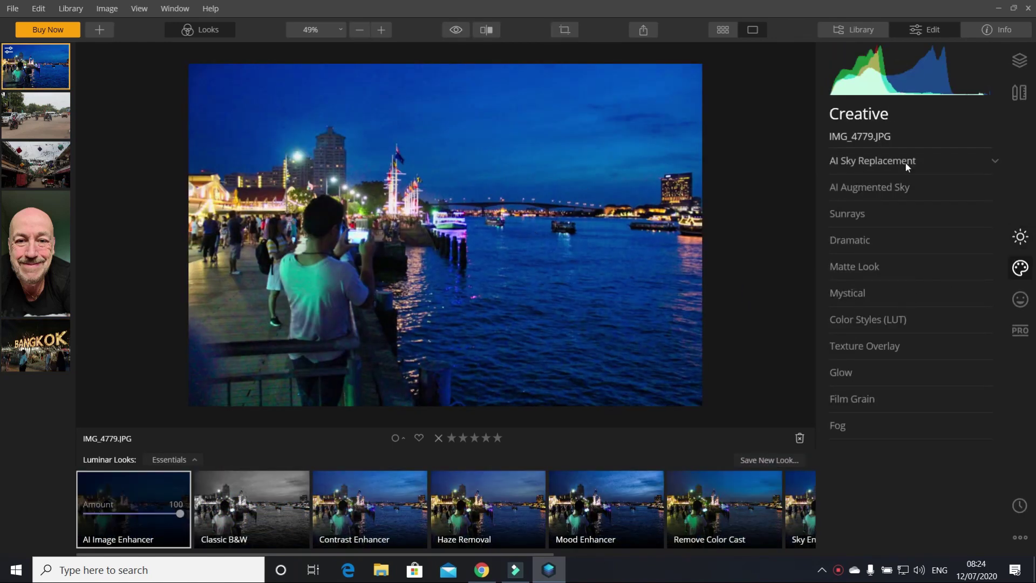
pyautogui.click(993, 162)
pyautogui.click(934, 190)
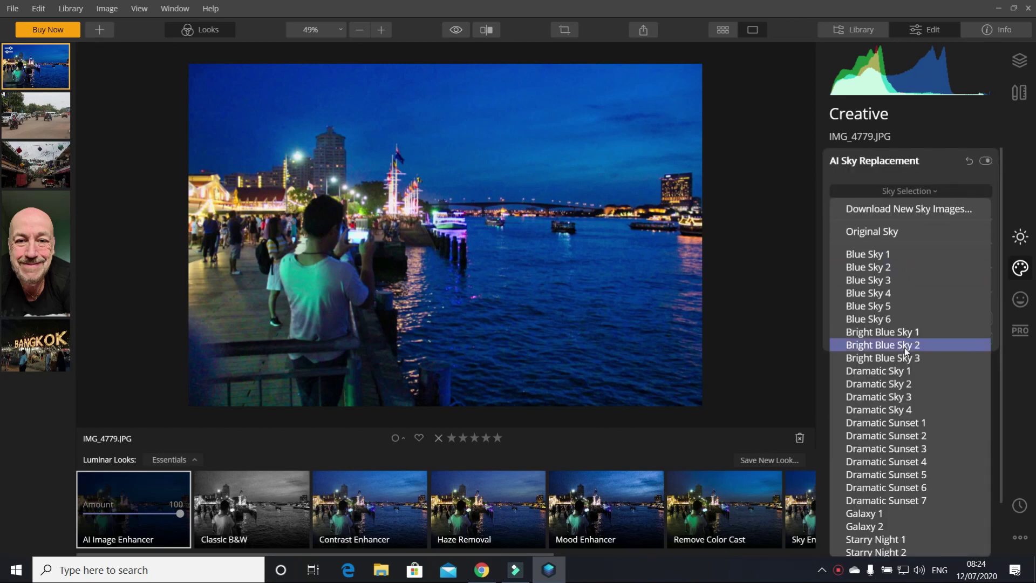
pyautogui.click(910, 422)
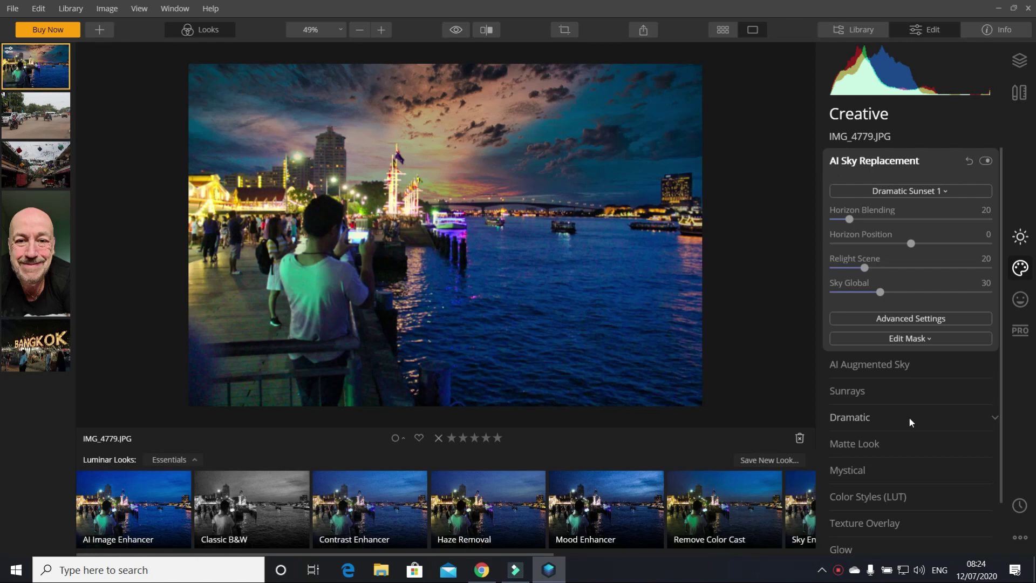
# Step: Set the replacement sky's Sky Global to 20, Relight Scene to 22 and Horizon Blending to 61, and compare with the effect switched off
pyautogui.moveTo(880, 292); pyautogui.dragTo(868, 269)
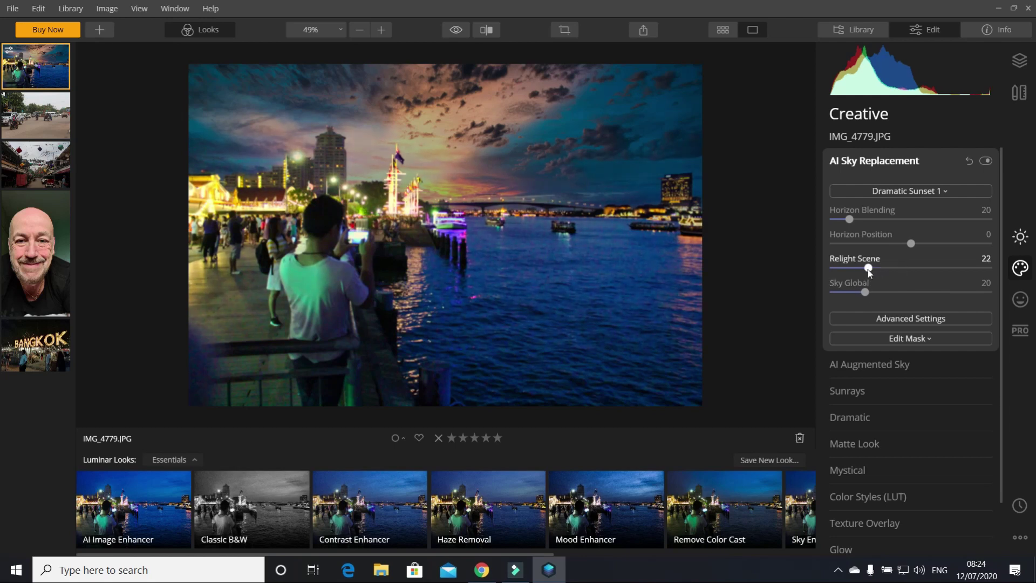
pyautogui.moveTo(850, 220); pyautogui.dragTo(912, 241)
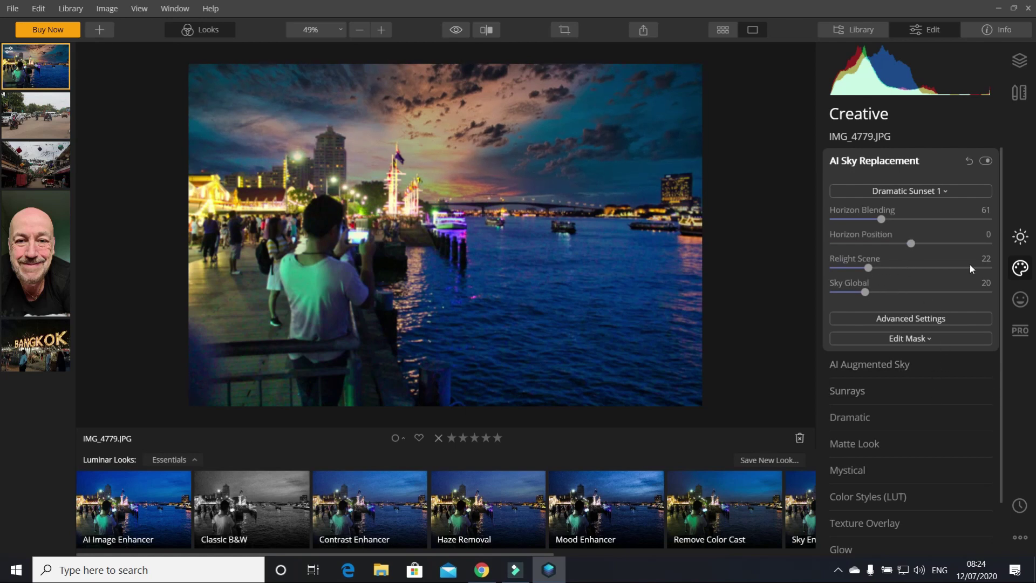
pyautogui.click(984, 161)
pyautogui.click(987, 160)
# Step: Try Sunrays with an amount of 71 and the sun center in the sky above the river, comparing with the effect switched off
pyautogui.click(950, 393)
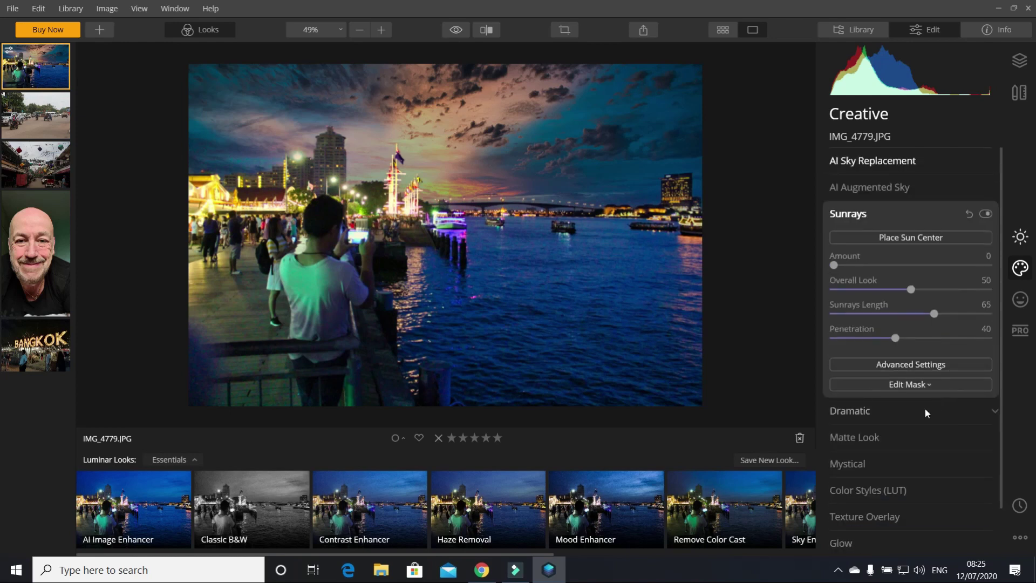
pyautogui.click(911, 238)
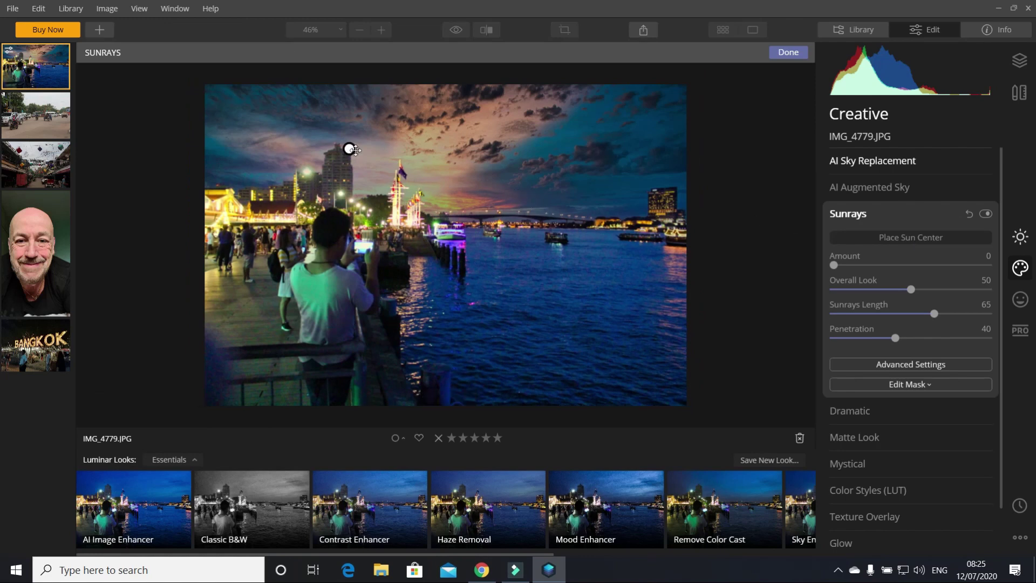
pyautogui.moveTo(350, 149); pyautogui.dragTo(597, 131)
pyautogui.moveTo(833, 268); pyautogui.dragTo(944, 268)
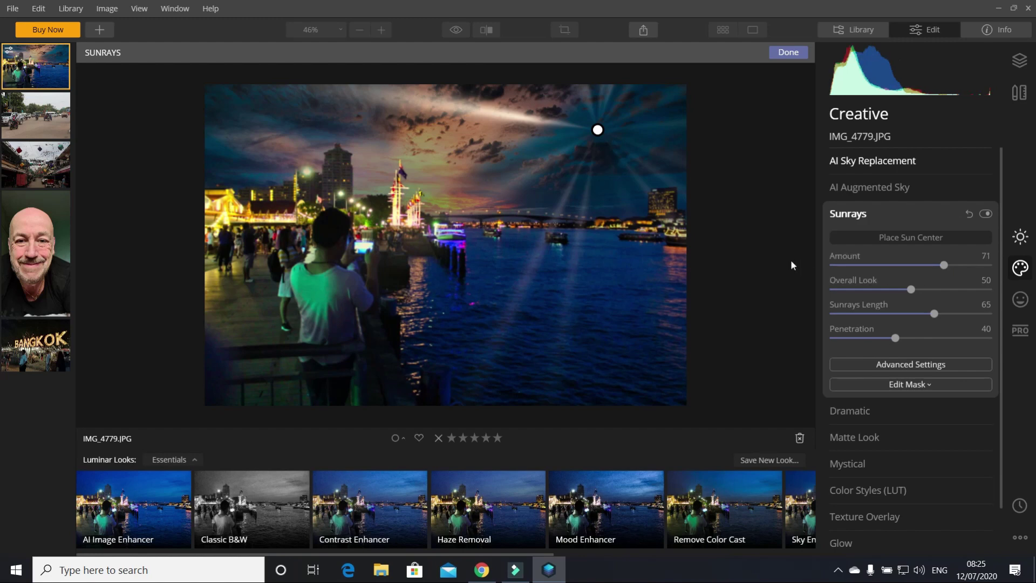
pyautogui.click(984, 215)
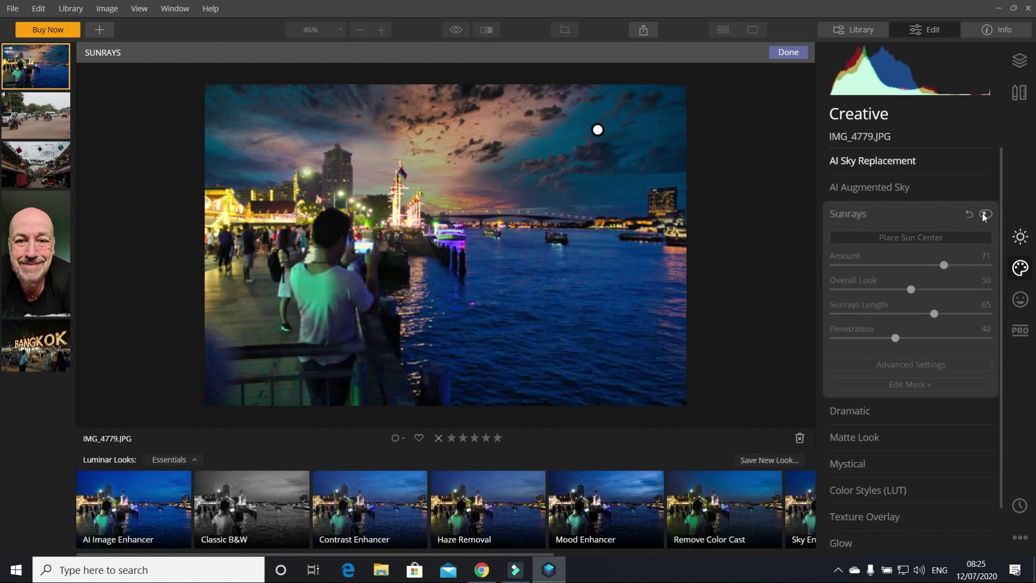
pyautogui.click(986, 213)
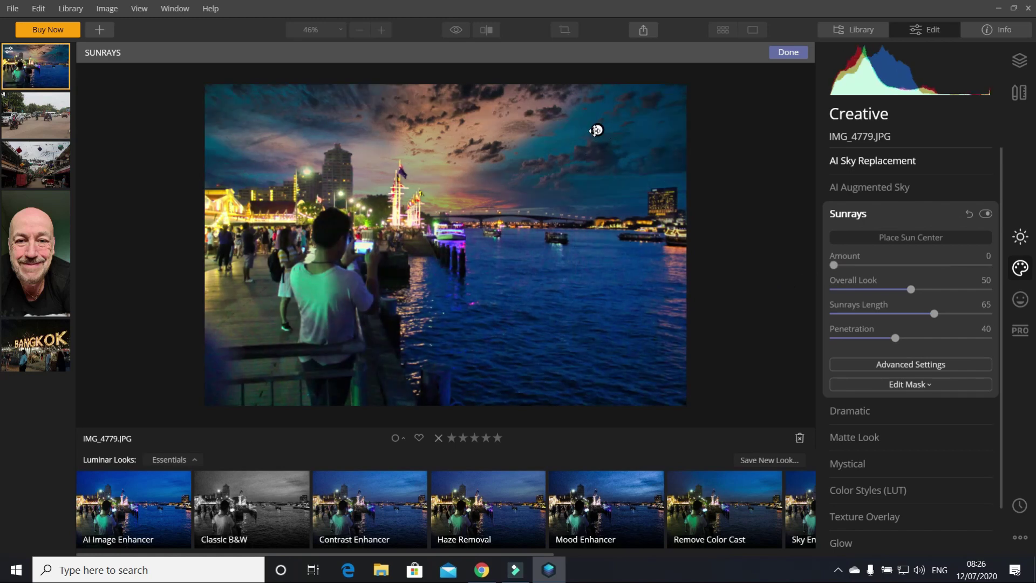
# Step: Apply the Dramatic effect to the river photo with a high amount
pyautogui.click(888, 415)
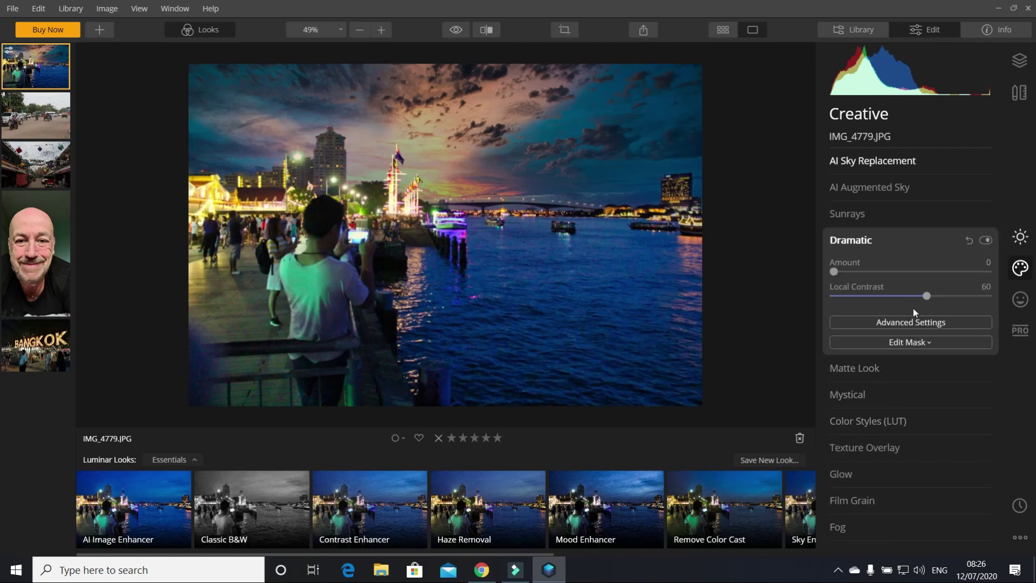
pyautogui.moveTo(837, 274); pyautogui.dragTo(961, 275)
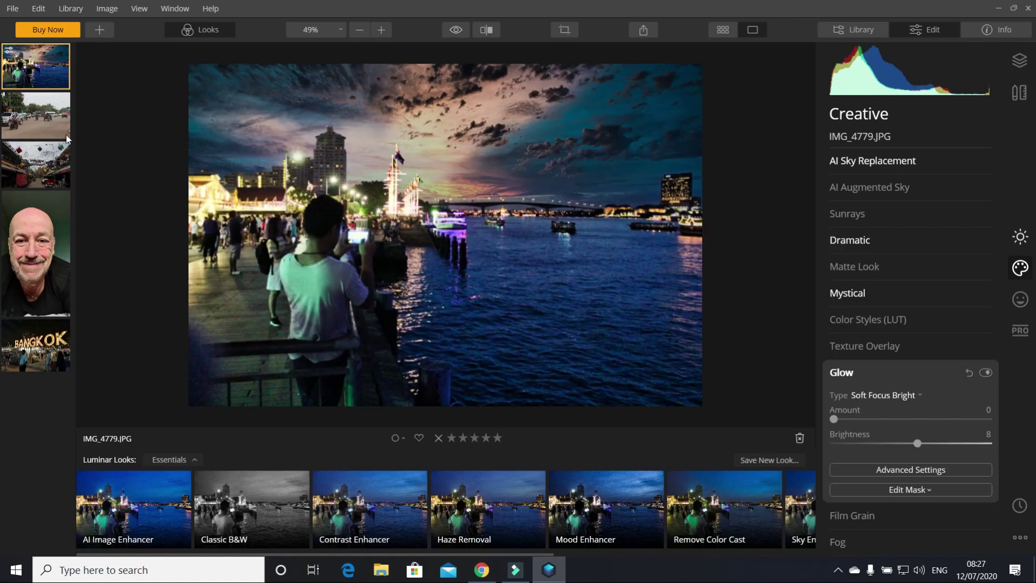
# Step: Add Eagle 1 to IMG_4594.JPG with AI Augmented Sky and move it to the upper right of the photo's sky
pyautogui.click(43, 127)
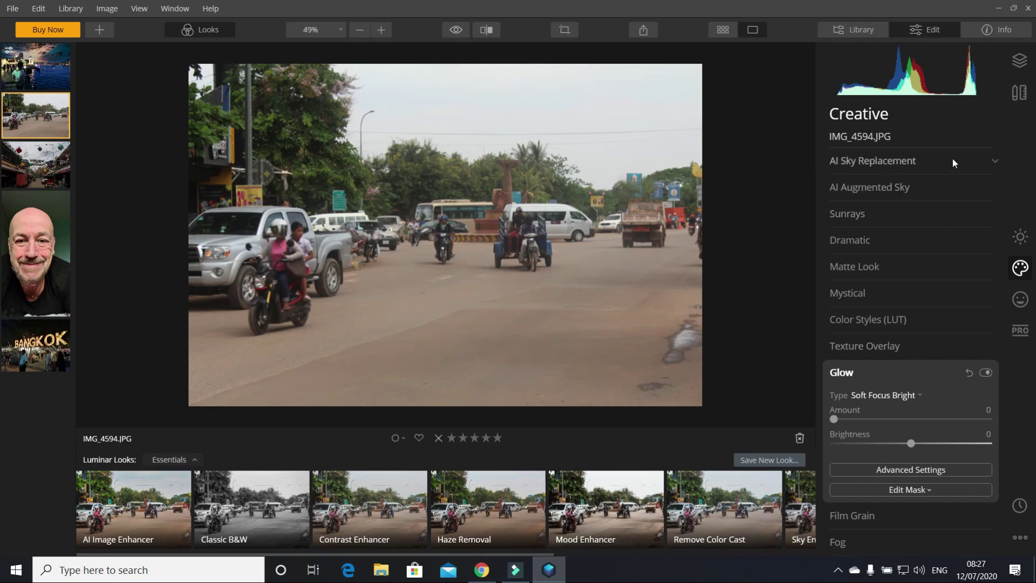
pyautogui.click(996, 187)
pyautogui.click(882, 401)
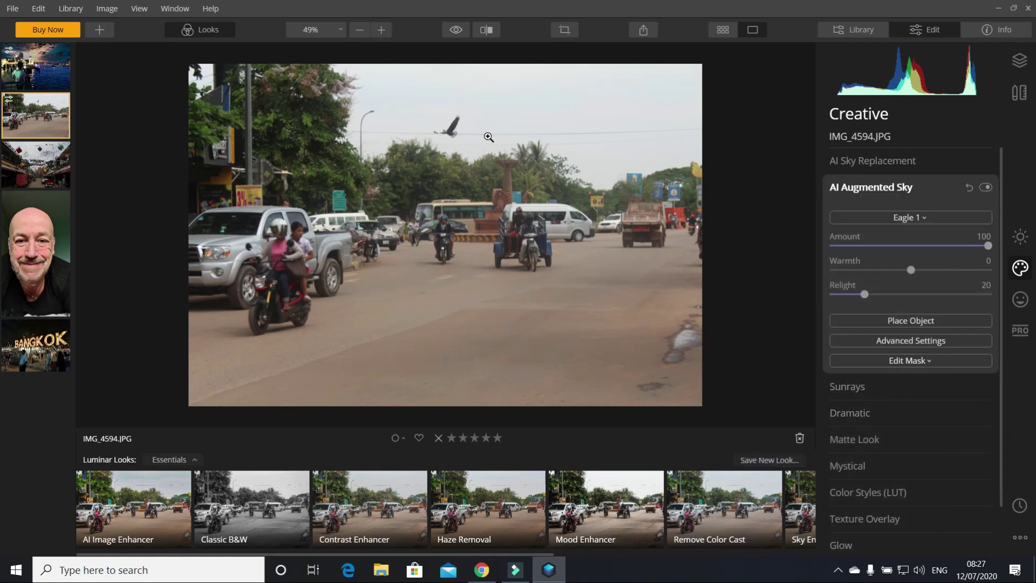
pyautogui.scroll(3, 488, 142)
pyautogui.scroll(-3, 494, 142)
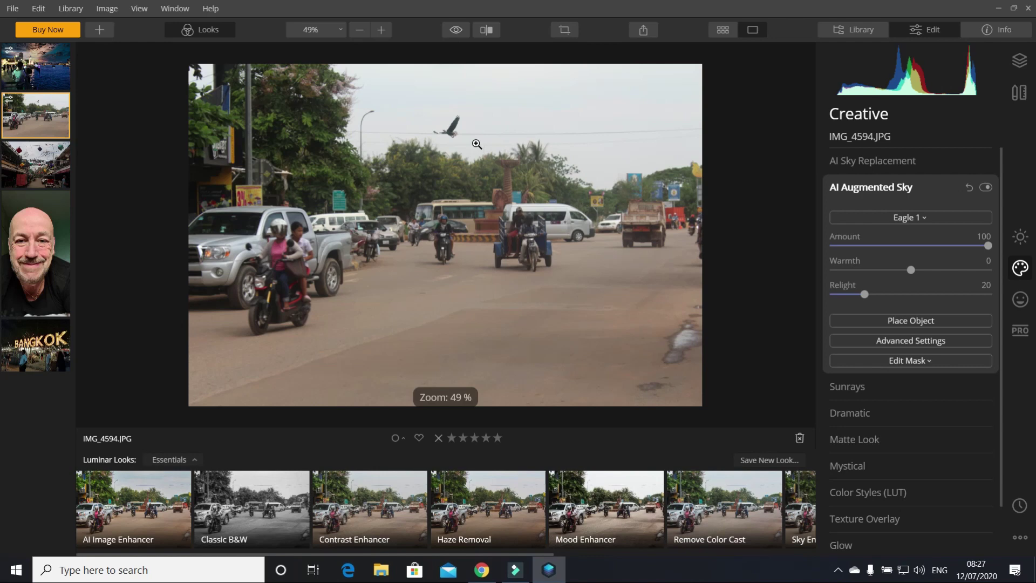
pyautogui.moveTo(449, 133); pyautogui.dragTo(619, 153)
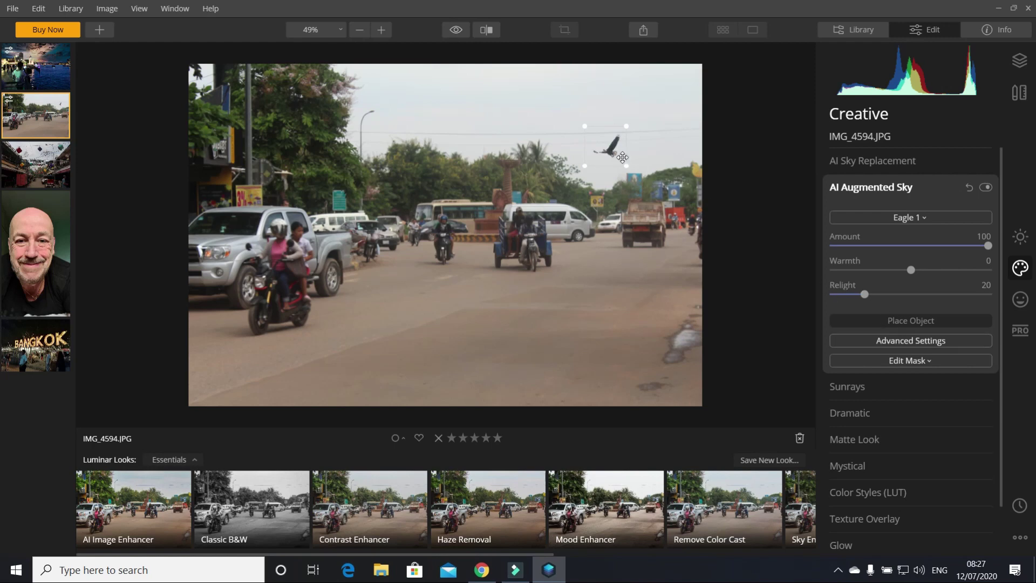
pyautogui.moveTo(618, 150); pyautogui.dragTo(674, 96)
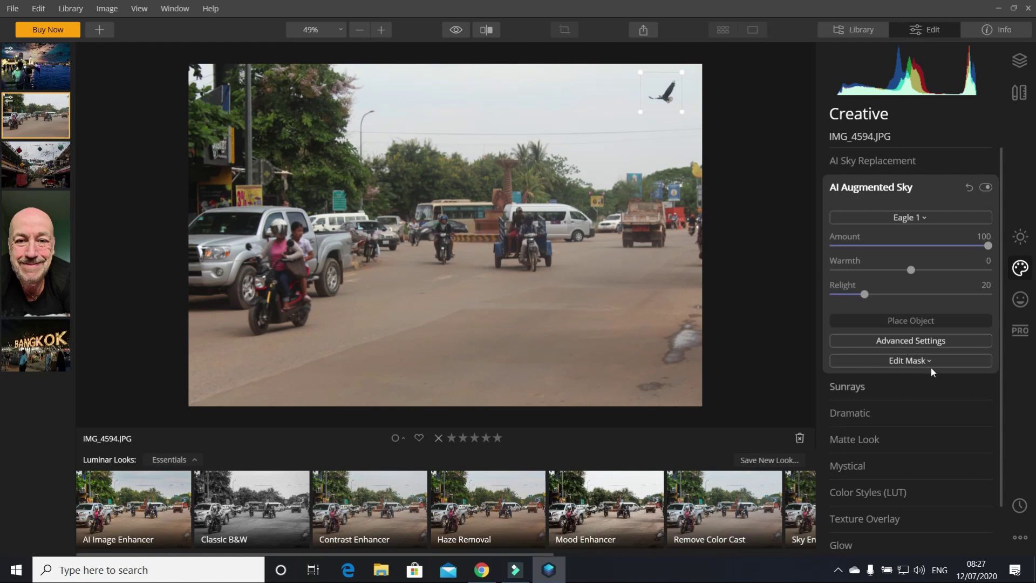
# Step: Try Clouds 8 and Fireworks 2 as the augmented sky object, moving the fireworks over the trees on the photo's right side
pyautogui.click(924, 218)
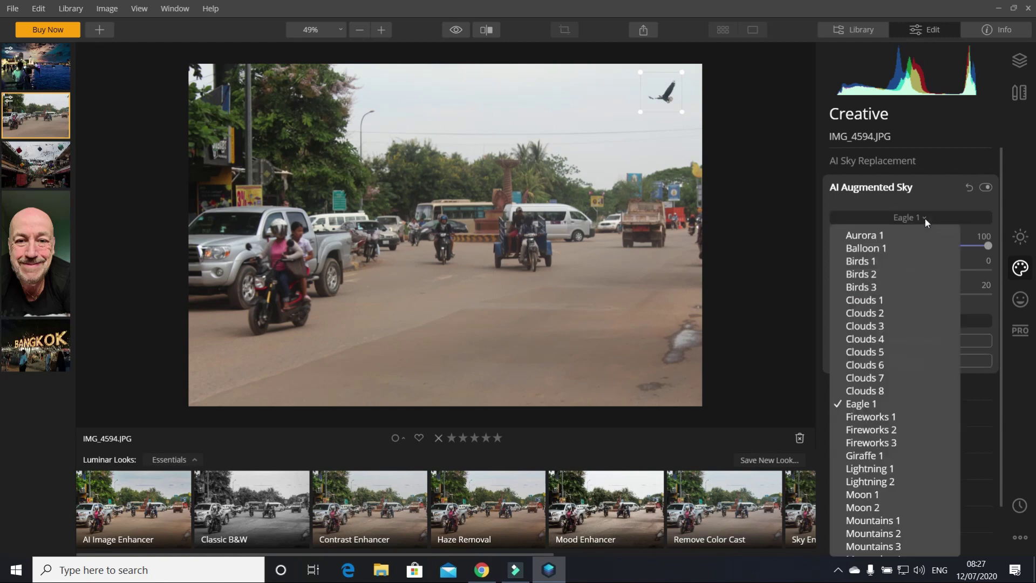
pyautogui.click(893, 390)
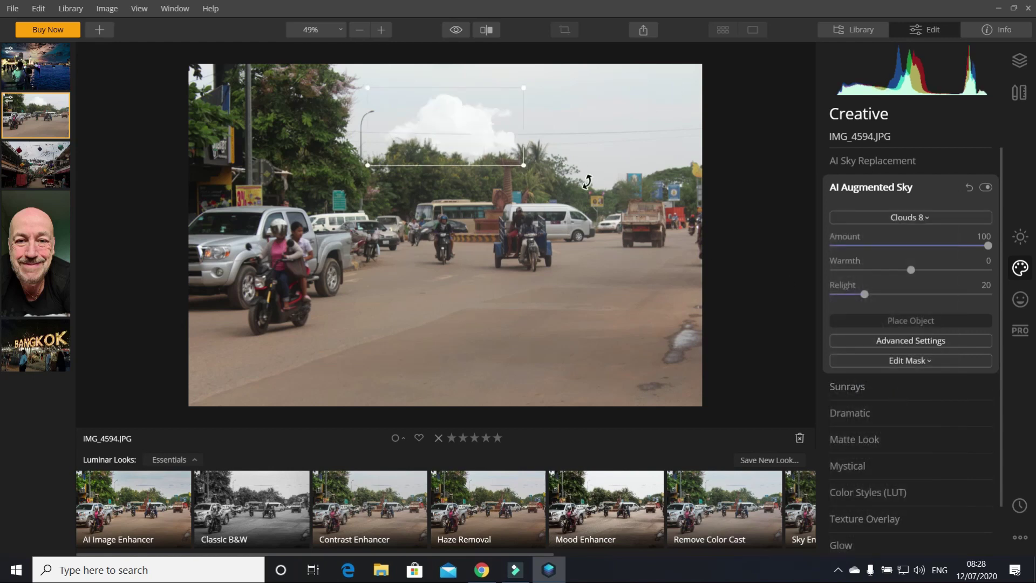
pyautogui.click(929, 218)
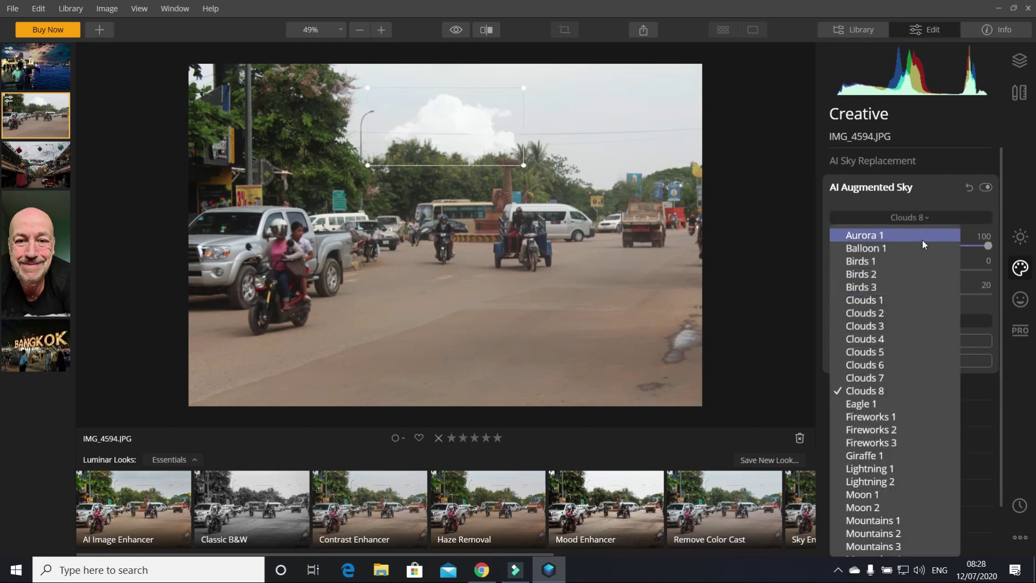
pyautogui.click(902, 428)
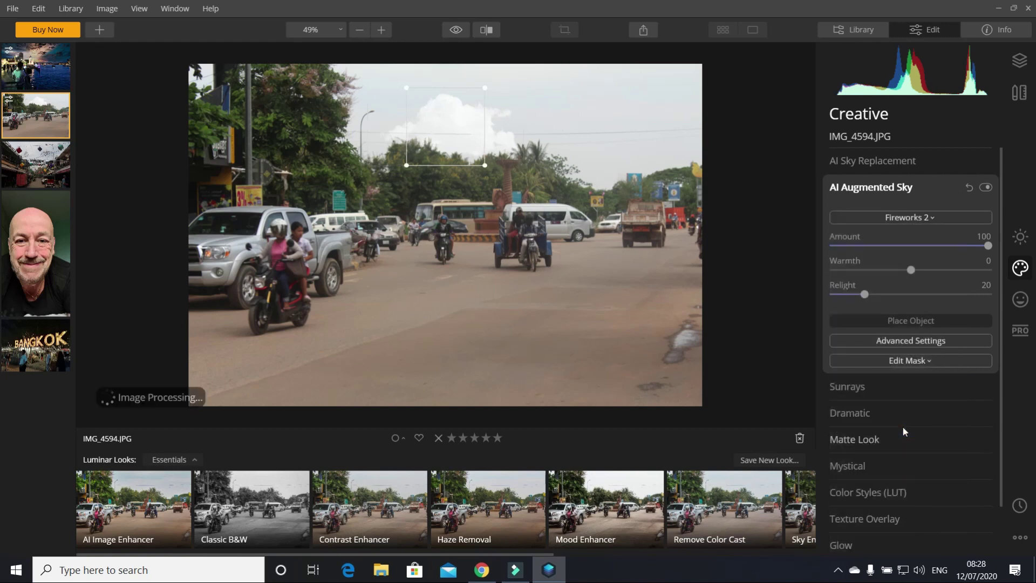
pyautogui.moveTo(444, 131); pyautogui.dragTo(598, 160)
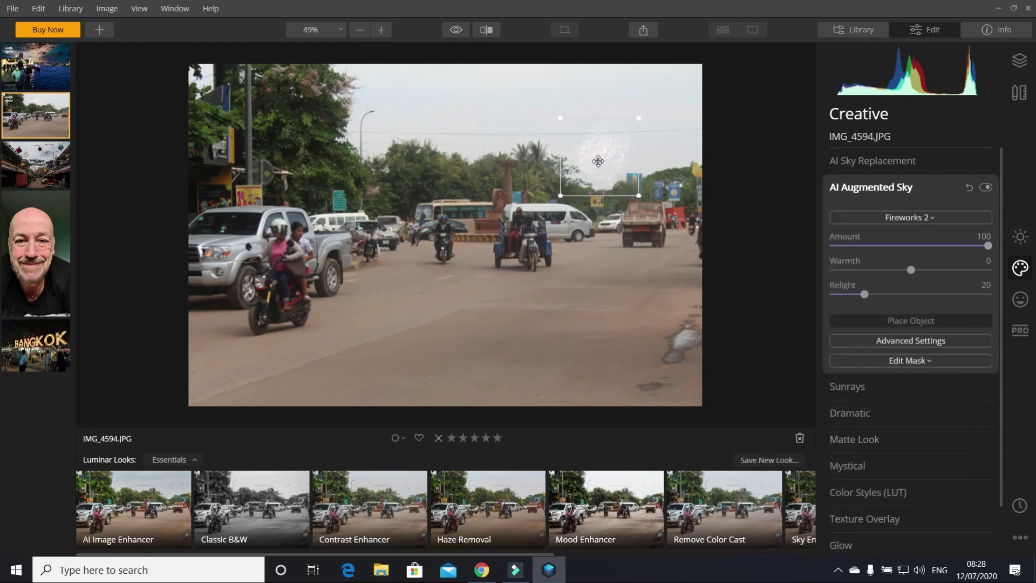
# Step: Try Giraffe 1 and Lightning 1 as the augmented sky object, moving the lightning to the right side of the photo's sky
pyautogui.click(933, 218)
pyautogui.click(903, 456)
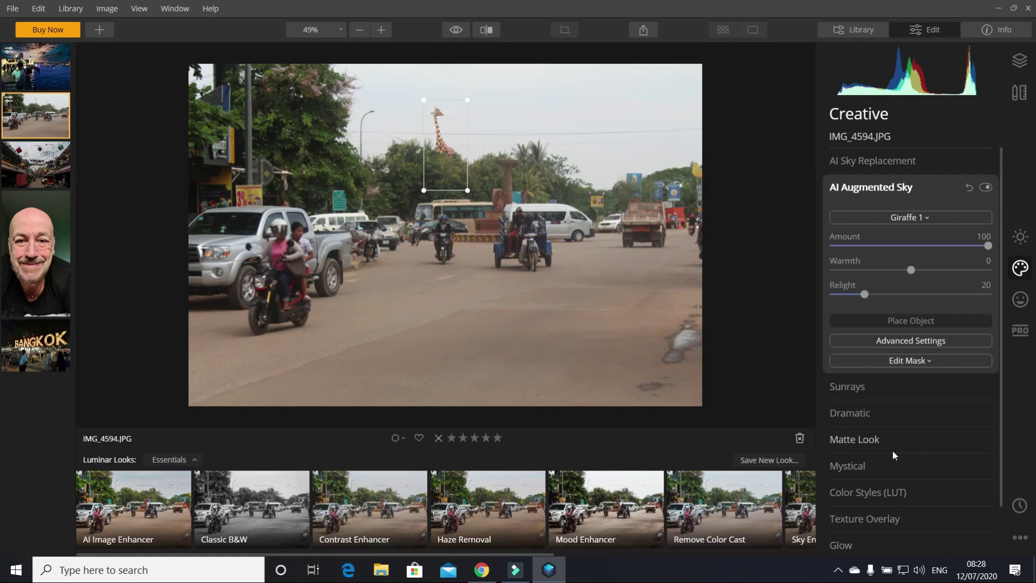
pyautogui.click(927, 218)
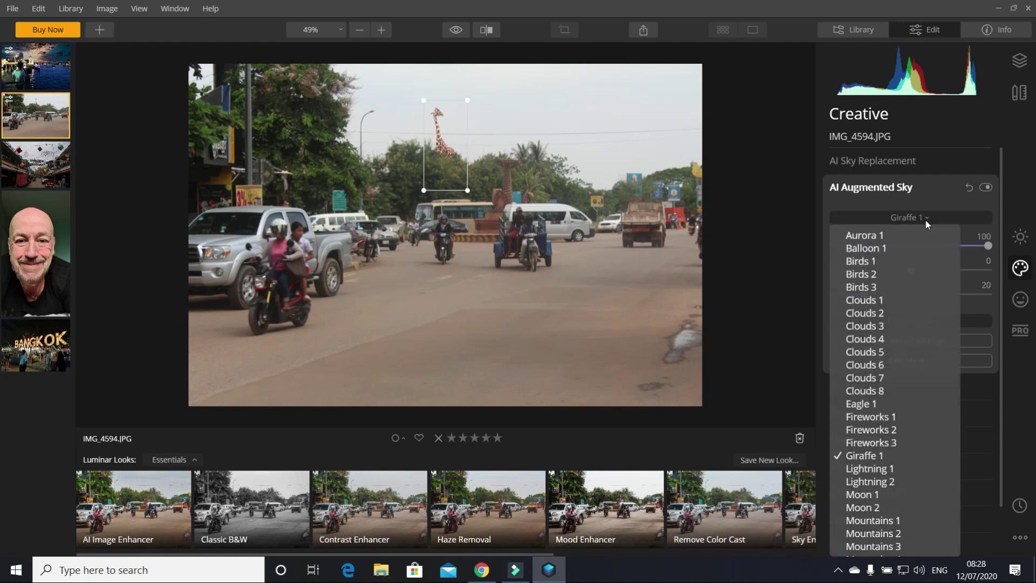
pyautogui.click(911, 467)
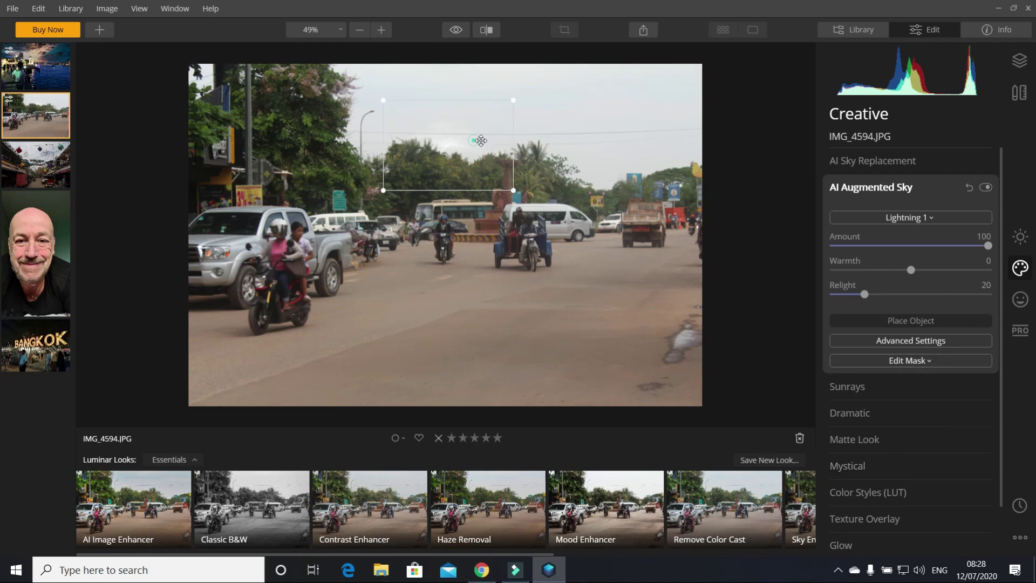
pyautogui.moveTo(474, 141); pyautogui.dragTo(635, 153)
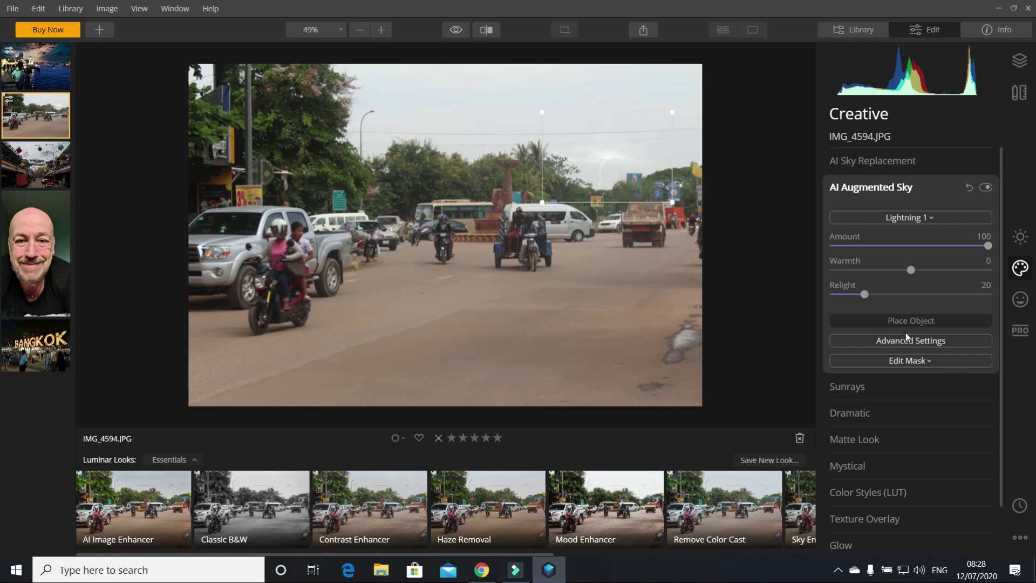
# Step: Try Mountains 1 and Mountains 2 as the augmented sky object behind the street scene
pyautogui.click(929, 216)
pyautogui.scroll(-1, 912, 464)
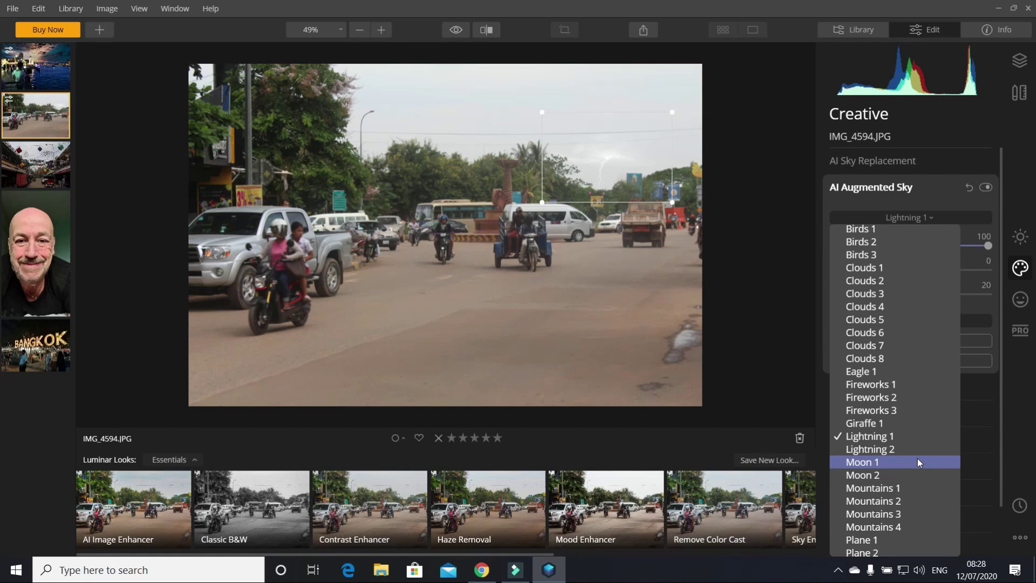
pyautogui.click(908, 489)
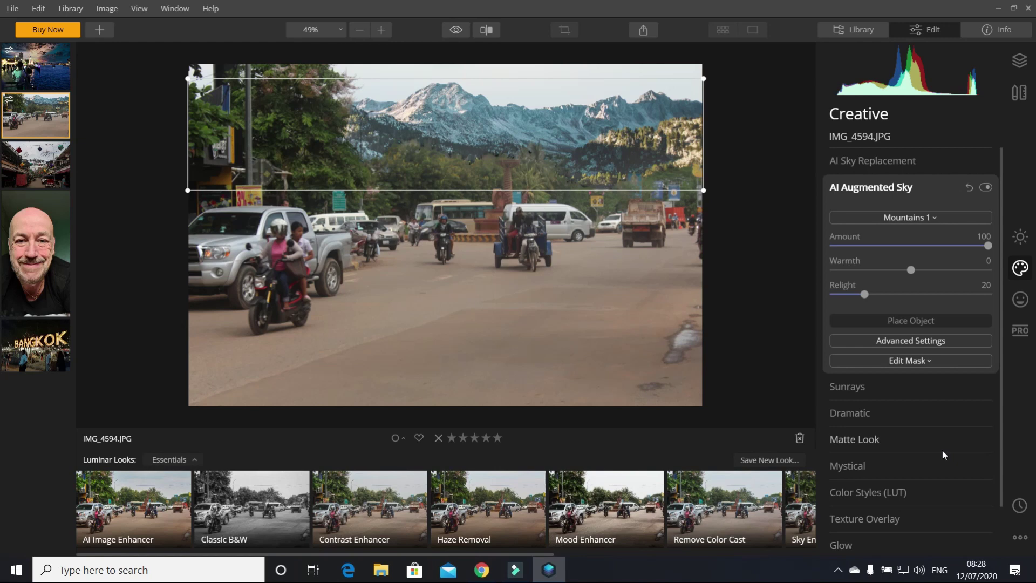
pyautogui.click(910, 217)
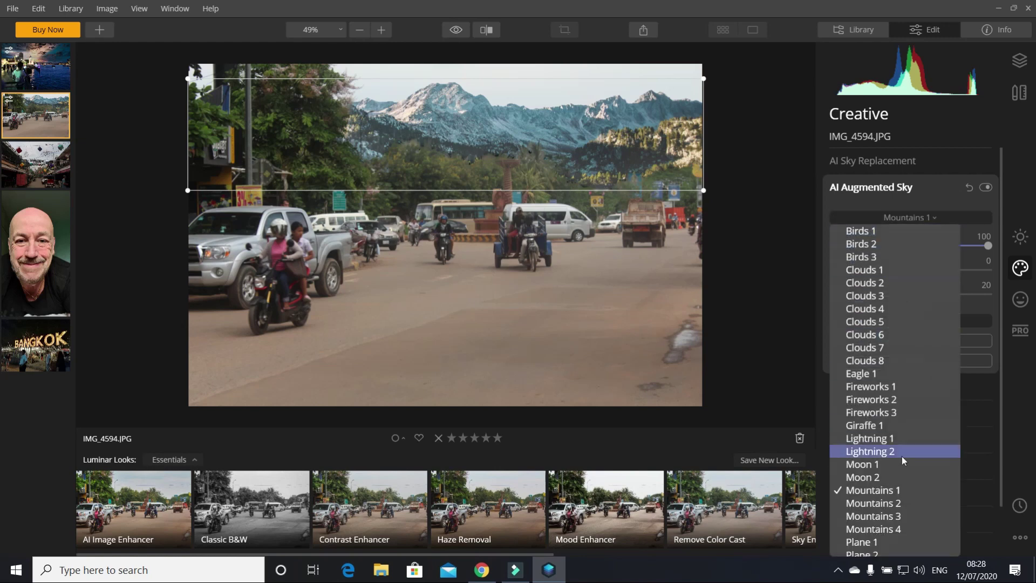
pyautogui.click(901, 503)
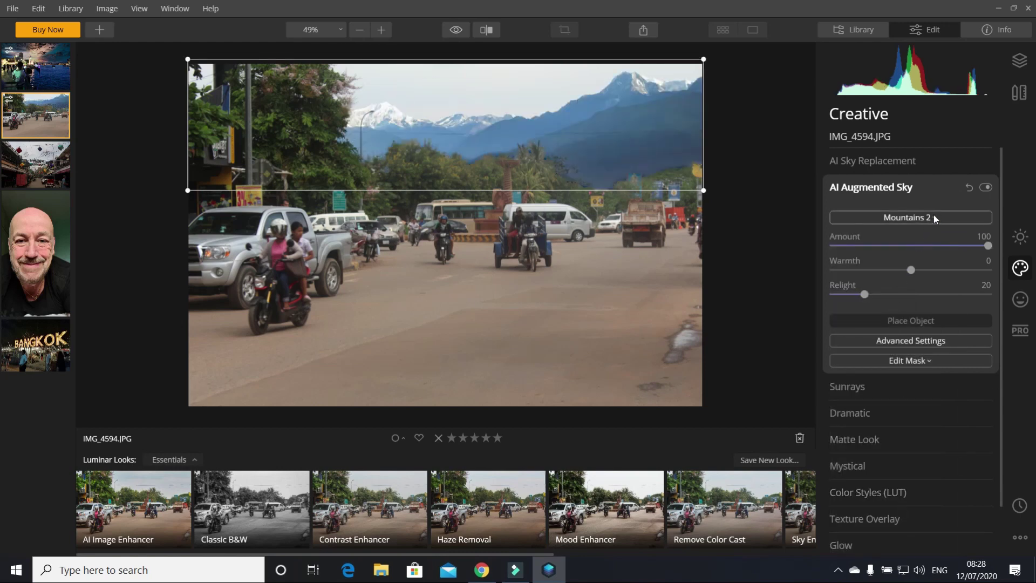
# Step: Place Mountains 3 in the street photo's sky, test an amount of 27, and set the amount to 98
pyautogui.click(934, 215)
pyautogui.click(898, 518)
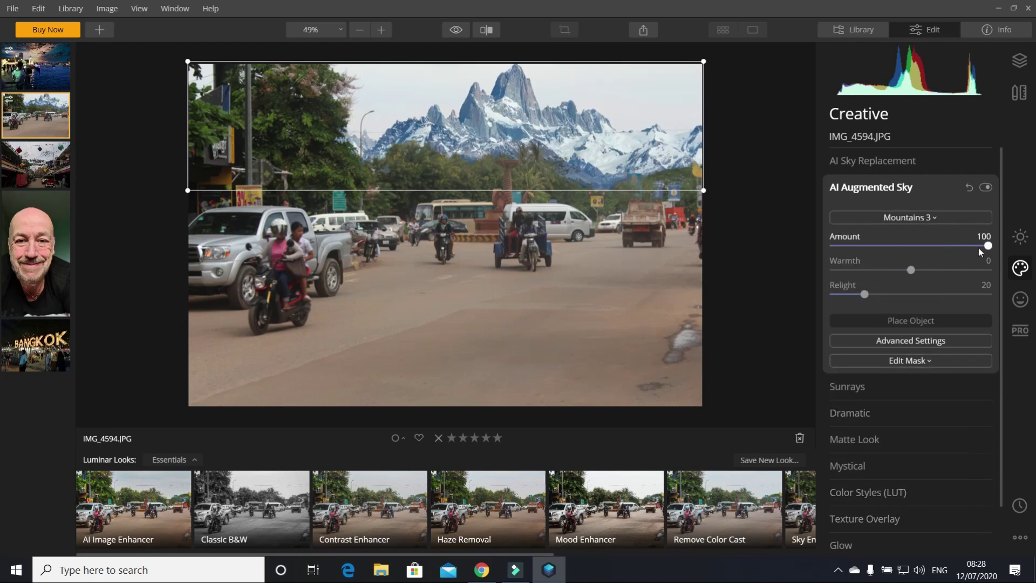
pyautogui.moveTo(982, 247); pyautogui.dragTo(877, 252)
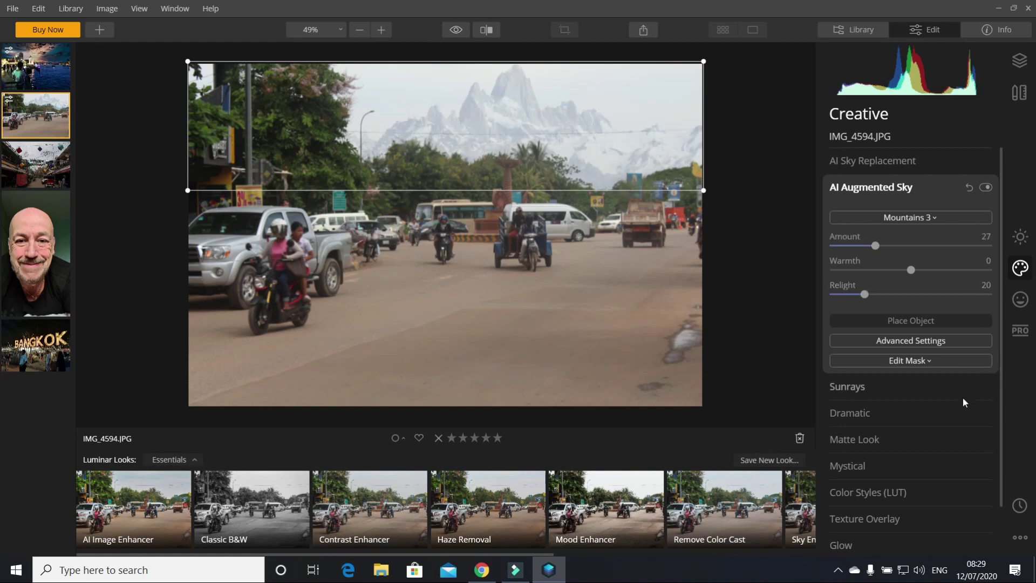
pyautogui.moveTo(876, 245); pyautogui.dragTo(987, 251)
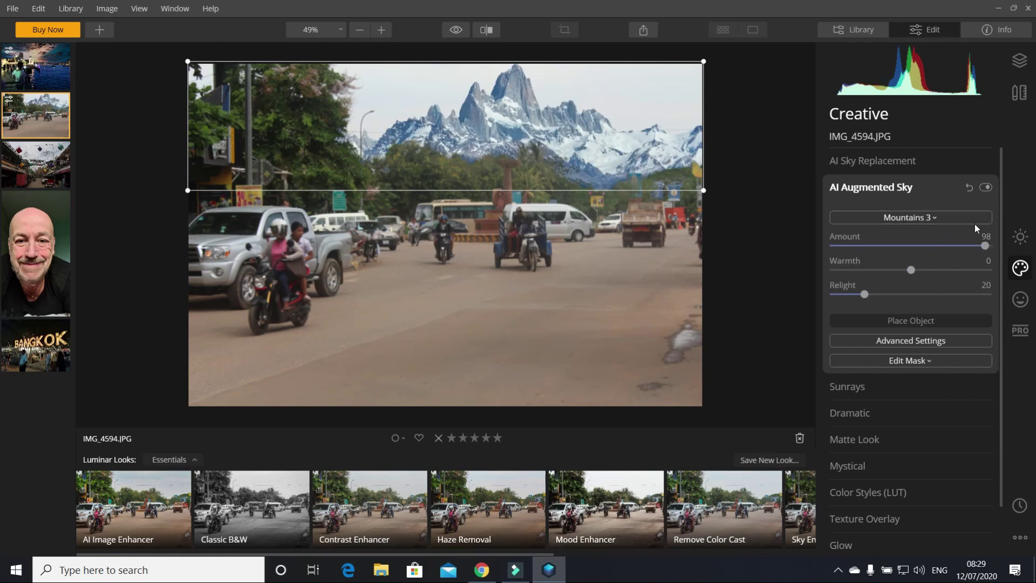
# Step: Try Plane 1 and Rainbow 1 as the augmented sky object in the street photo
pyautogui.click(934, 217)
pyautogui.scroll(-1, 916, 436)
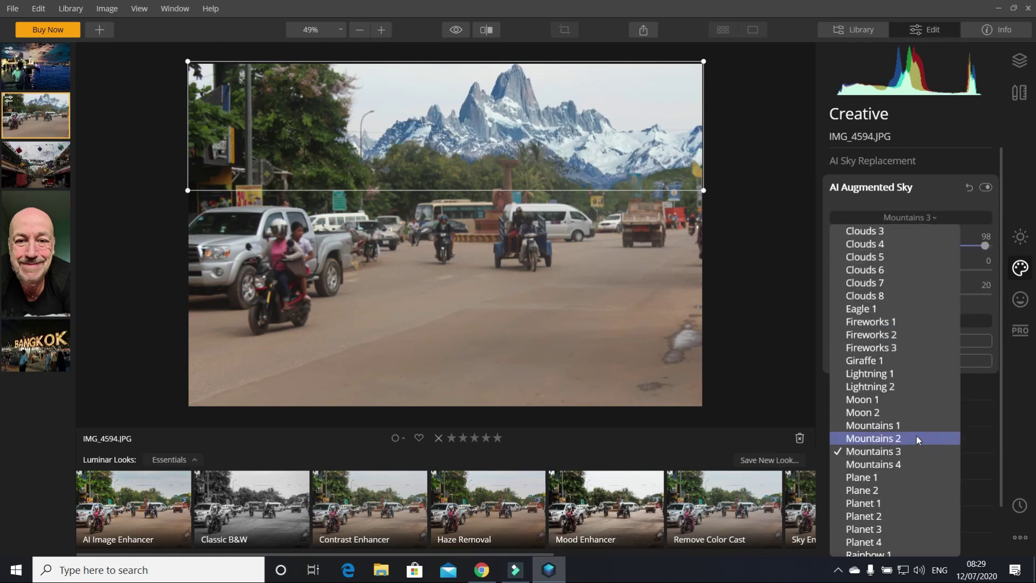
pyautogui.click(911, 477)
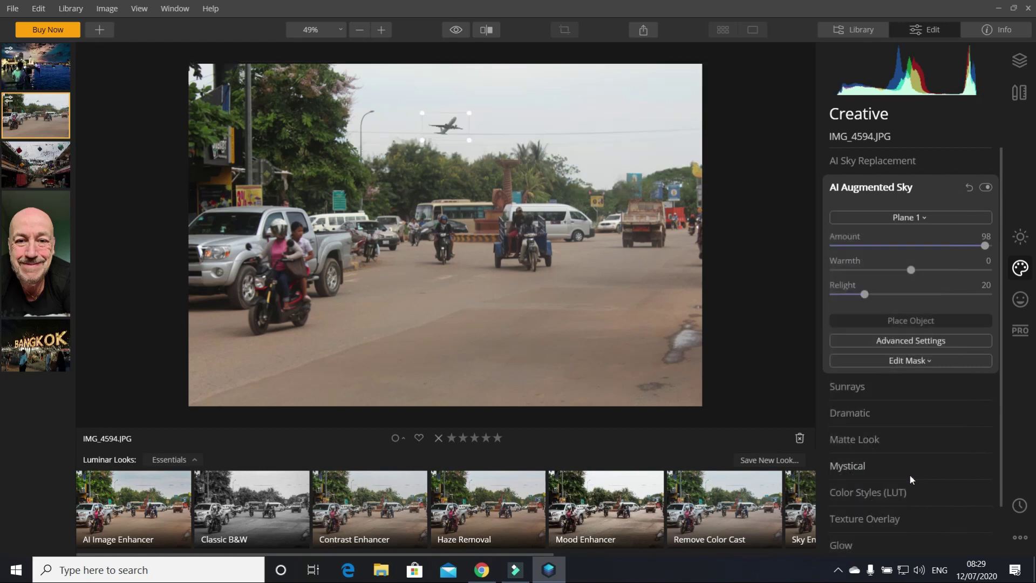
pyautogui.click(925, 218)
pyautogui.scroll(-1, 910, 459)
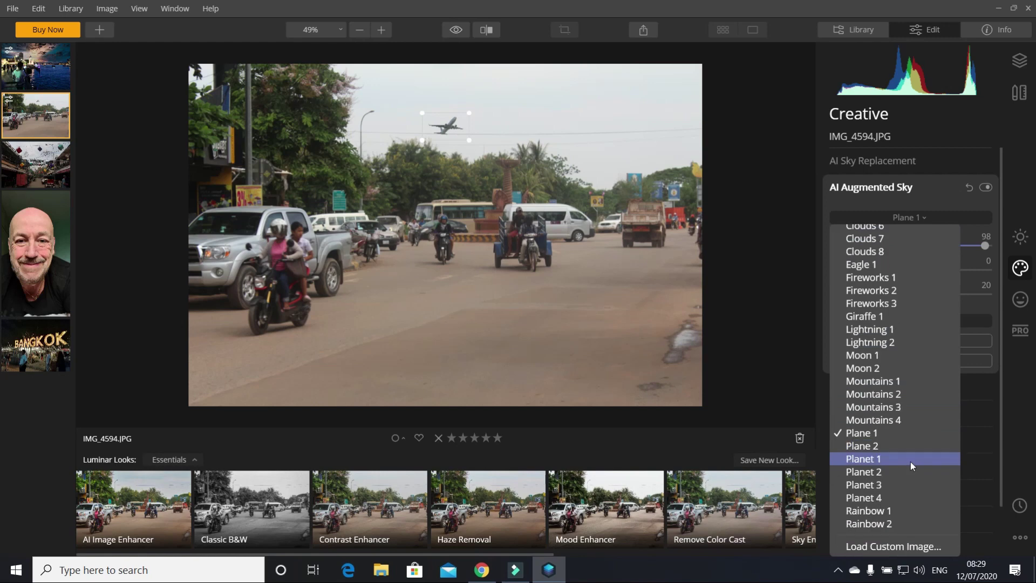
pyautogui.click(910, 509)
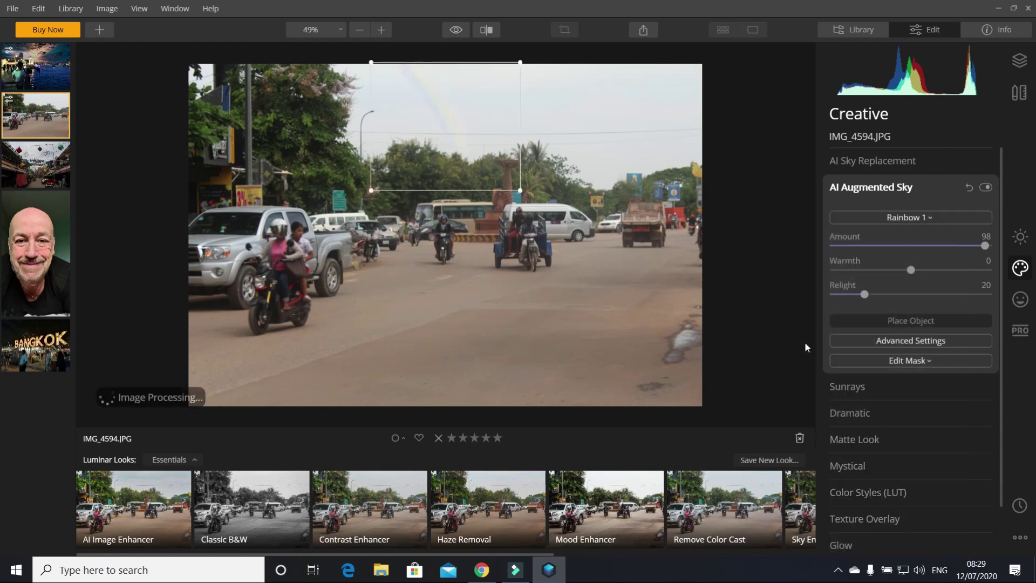
# Step: Try Birds 2 and Birds 3 as the augmented sky object above the street scene
pyautogui.click(908, 217)
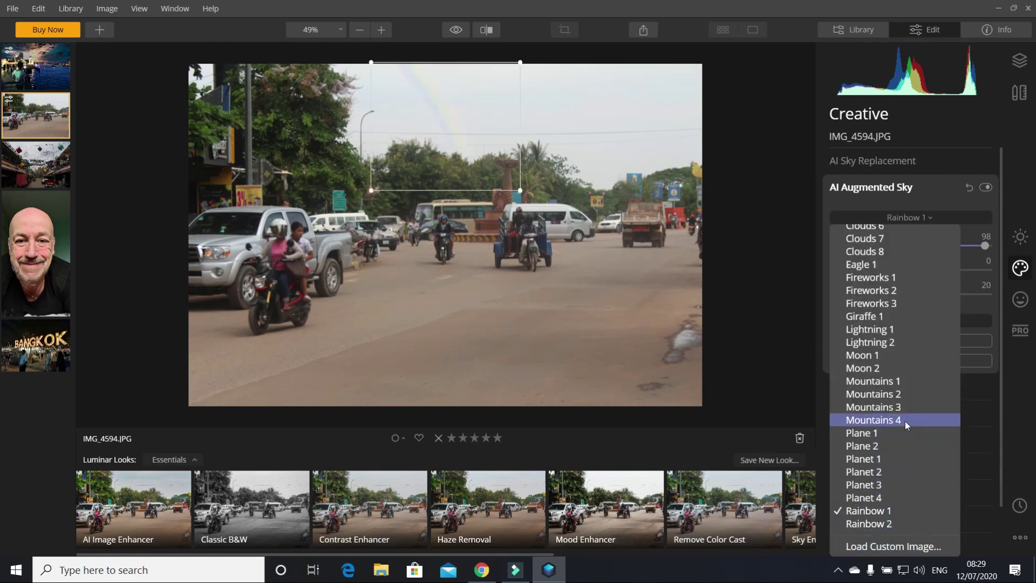
pyautogui.scroll(3, 915, 329)
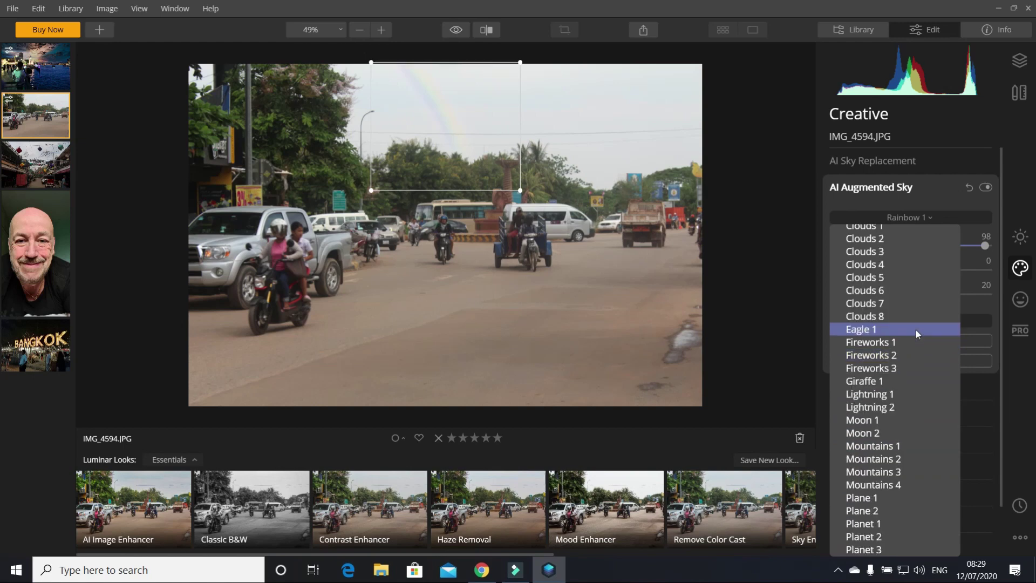
pyautogui.scroll(3, 915, 329)
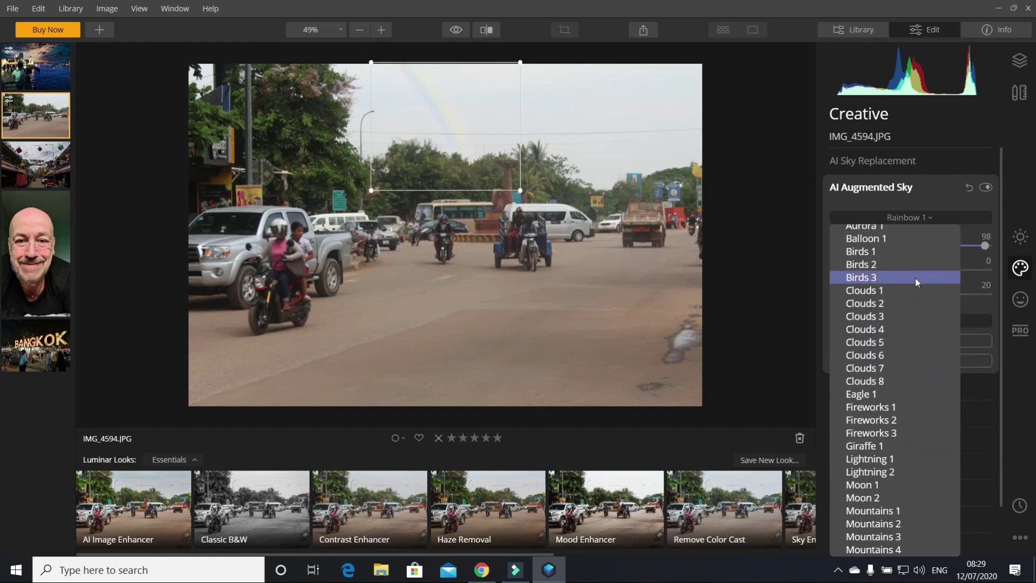
pyautogui.click(915, 270)
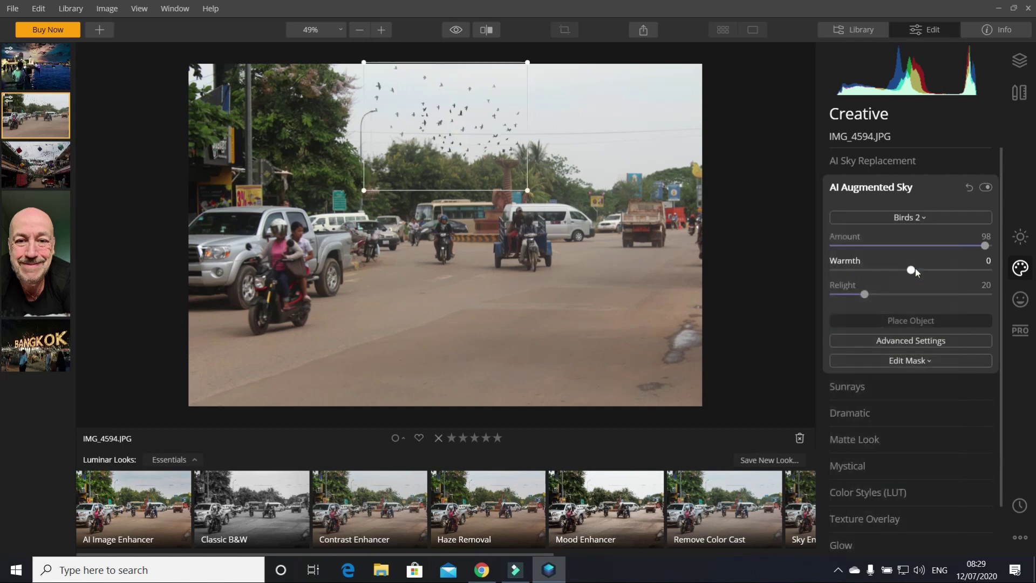
pyautogui.click(924, 218)
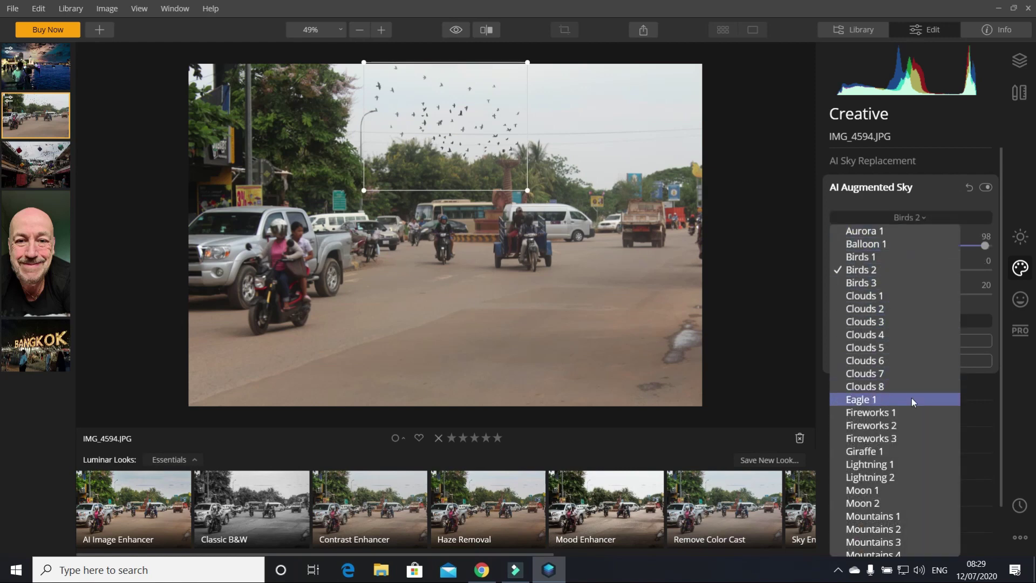
pyautogui.click(883, 280)
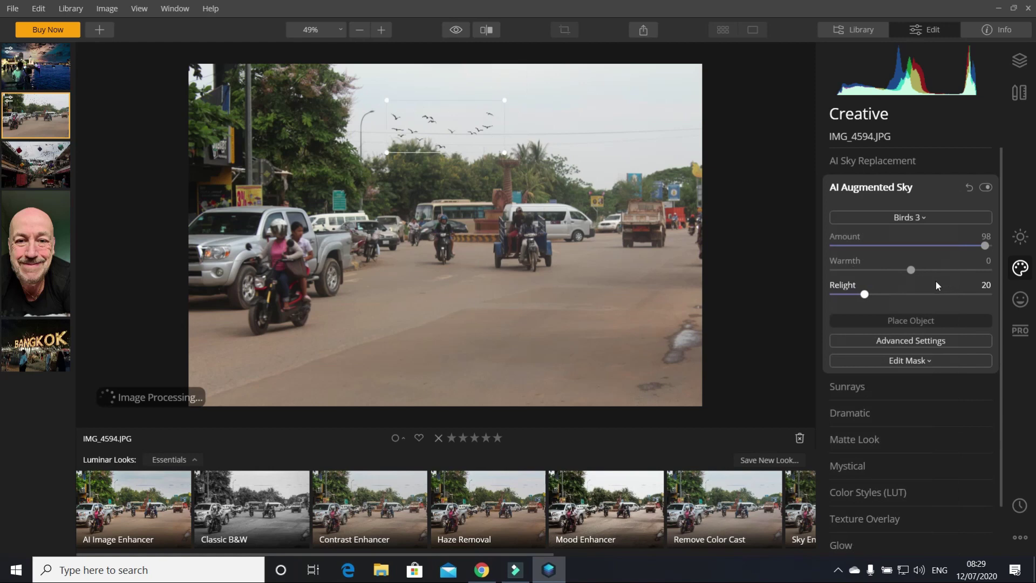
# Step: Set the augmented sky object to Birds 1, move the flock upward over the street, and finish placing it
pyautogui.click(923, 216)
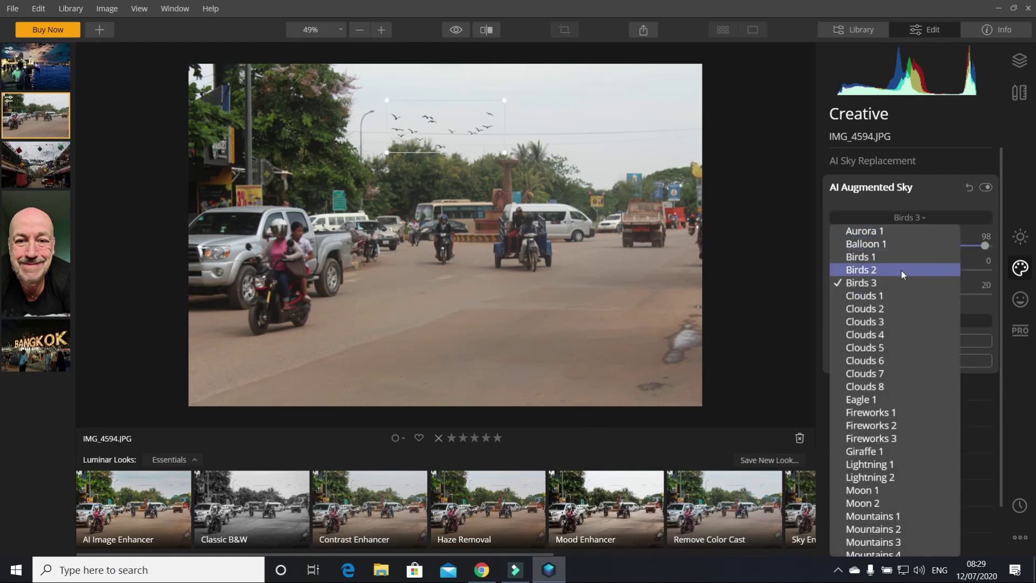
pyautogui.click(908, 257)
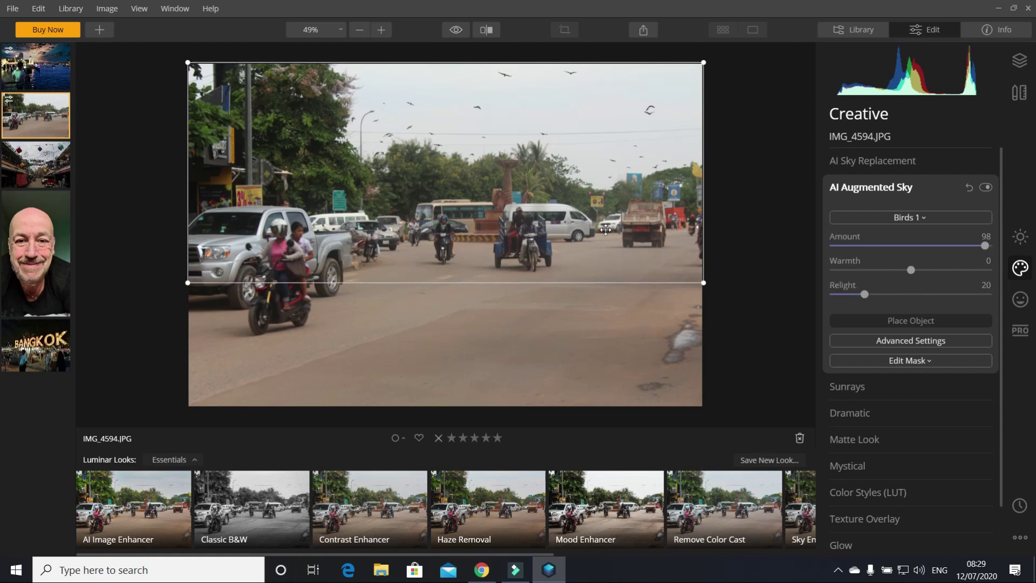
pyautogui.moveTo(597, 219); pyautogui.dragTo(595, 172)
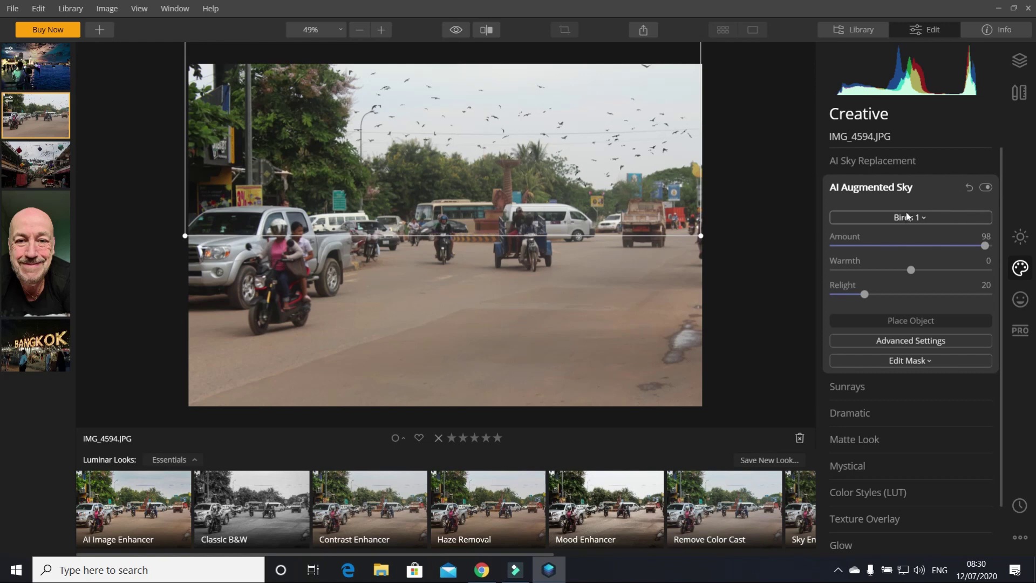
pyautogui.click(1020, 267)
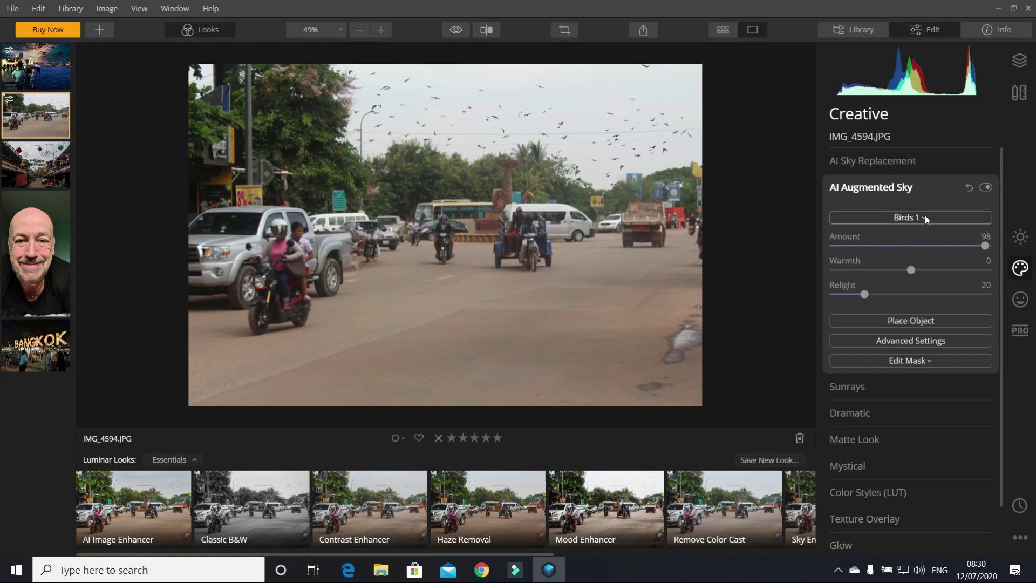
# Step: Replace the street photo's sky using AI Sky Replacement, trying Blue Sky 1 and settling on Blue Sky 2
pyautogui.click(904, 161)
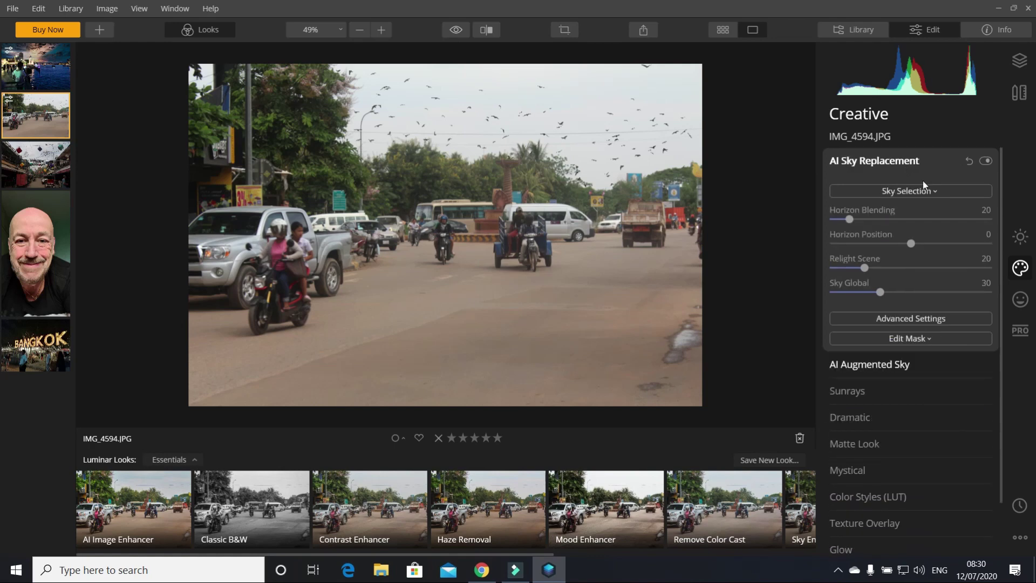
pyautogui.click(934, 192)
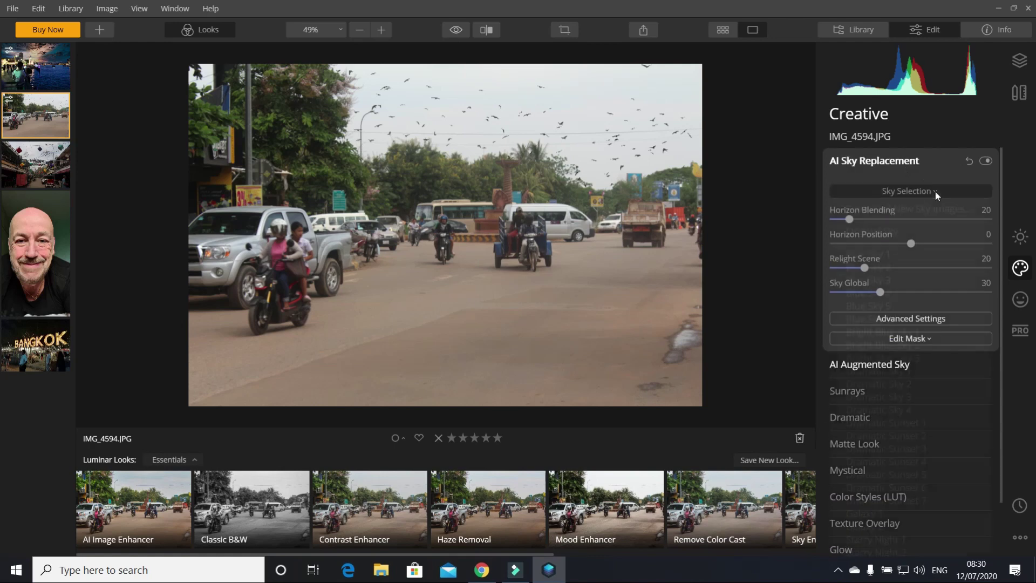
pyautogui.click(895, 250)
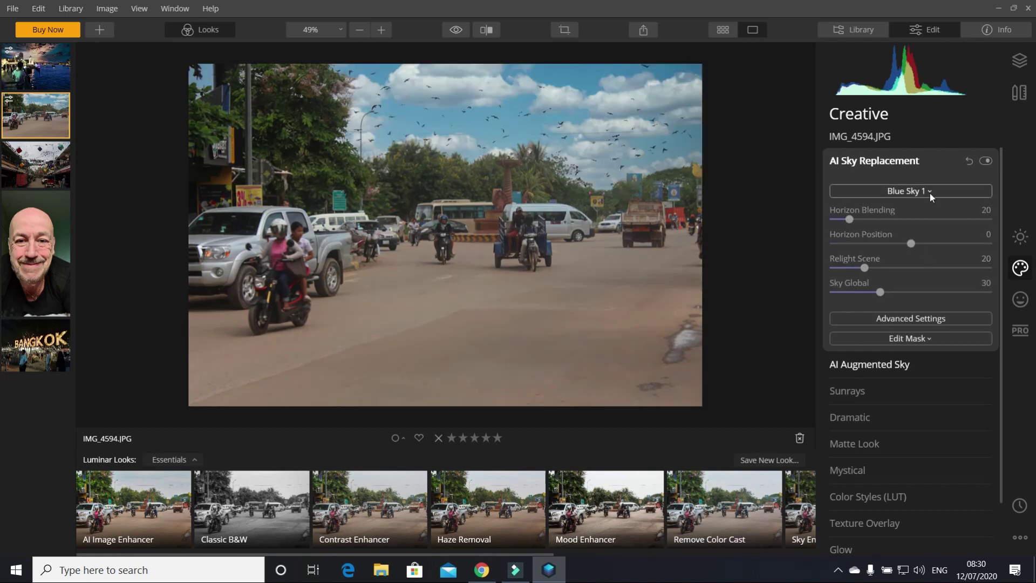
pyautogui.click(930, 193)
pyautogui.click(916, 265)
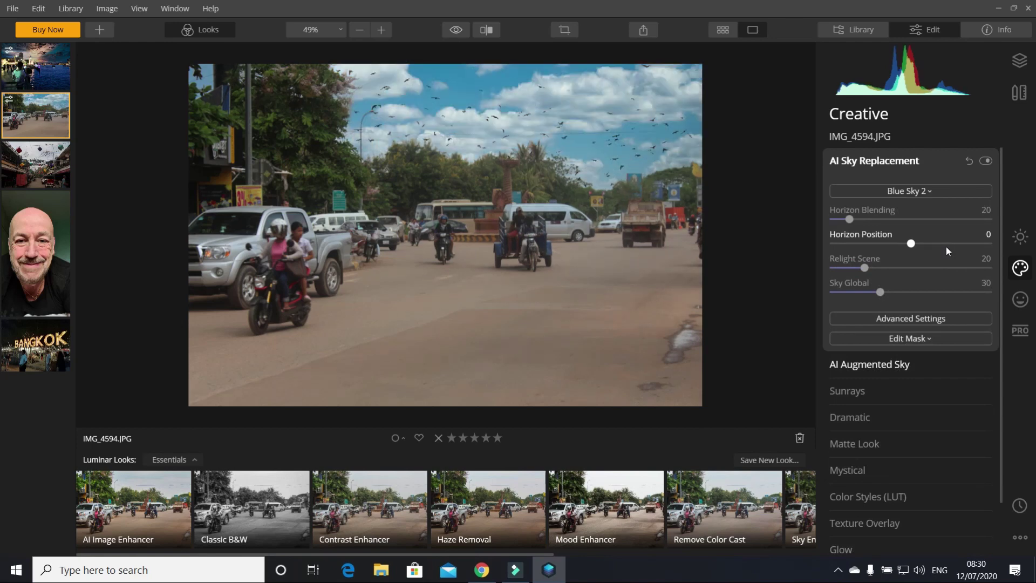
# Step: Open the Sunrays settings for the street photo and start placing the sun center
pyautogui.click(878, 391)
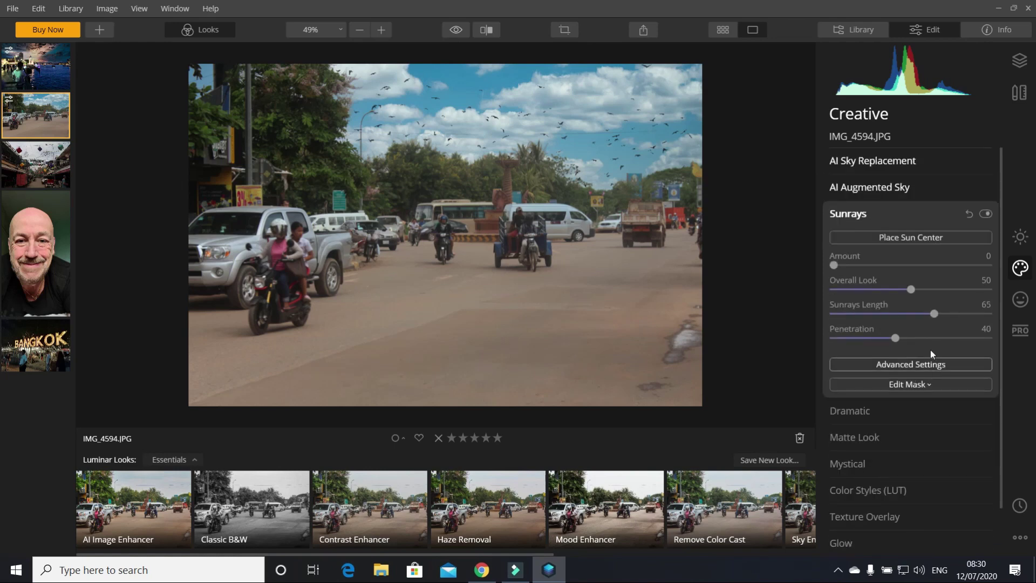
pyautogui.click(941, 237)
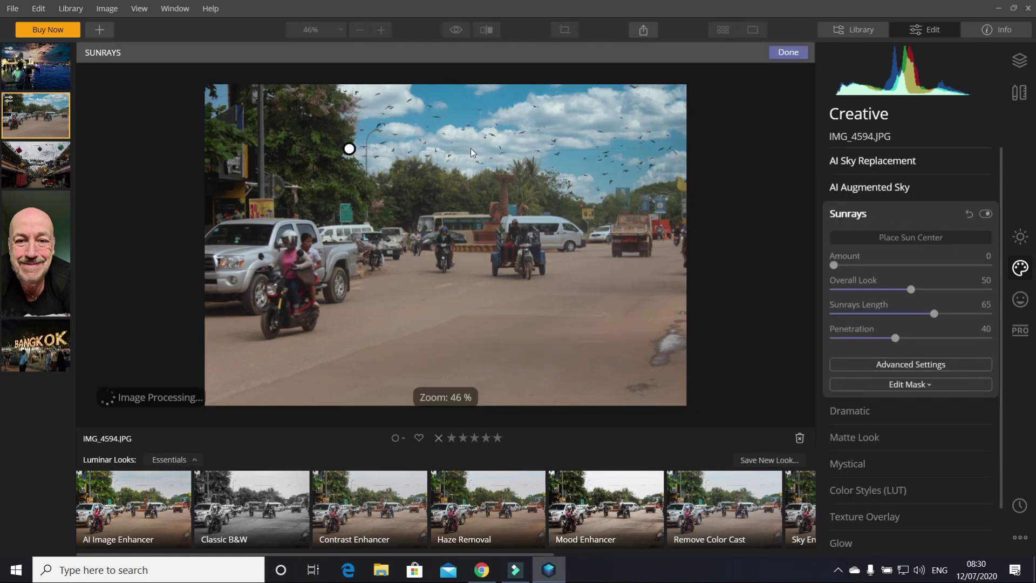
# Step: In the selfie's AI Portrait Enhancer, set Face Light to 17, Red Eye Removal to 33 and Dark Circles Removal to 36
pyautogui.click(1020, 237)
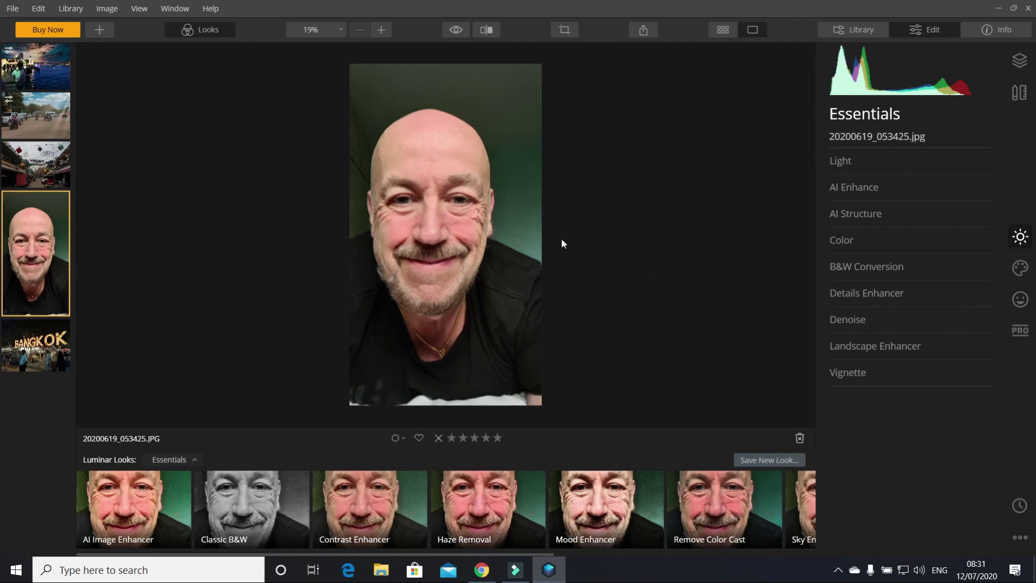
pyautogui.click(1019, 303)
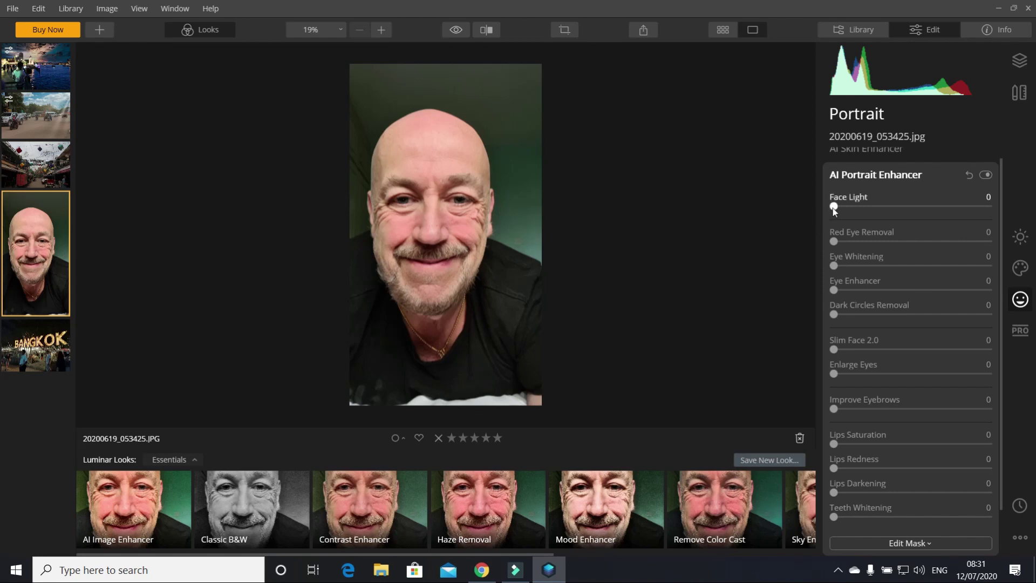
pyautogui.moveTo(833, 206); pyautogui.dragTo(860, 208)
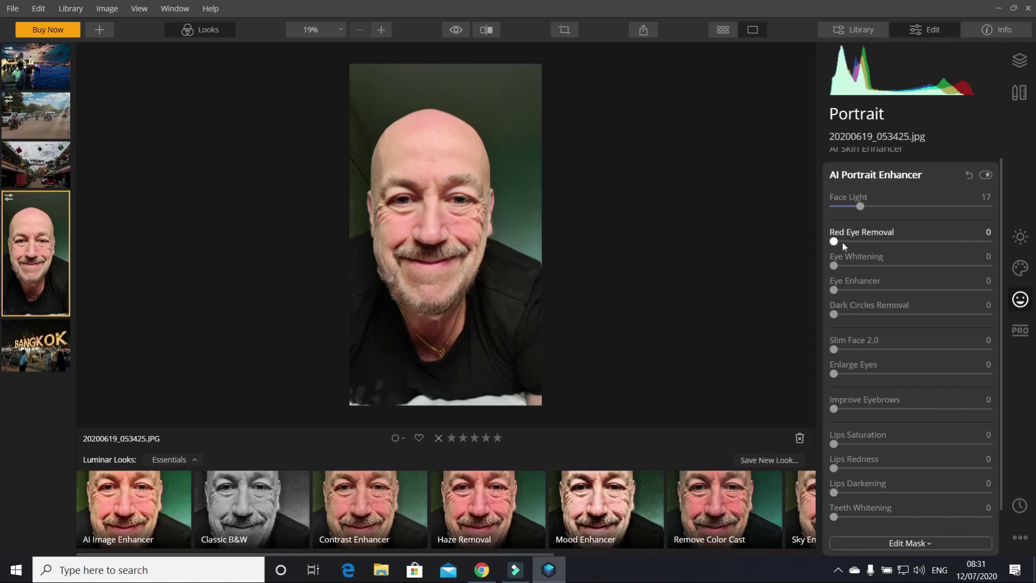
pyautogui.moveTo(834, 242); pyautogui.dragTo(885, 240)
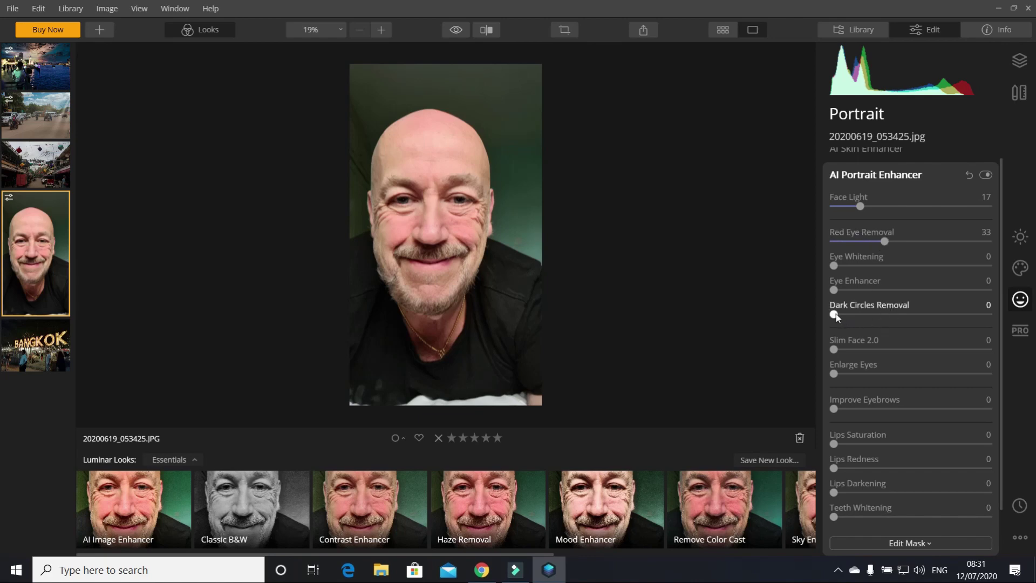
pyautogui.moveTo(836, 313); pyautogui.dragTo(890, 312)
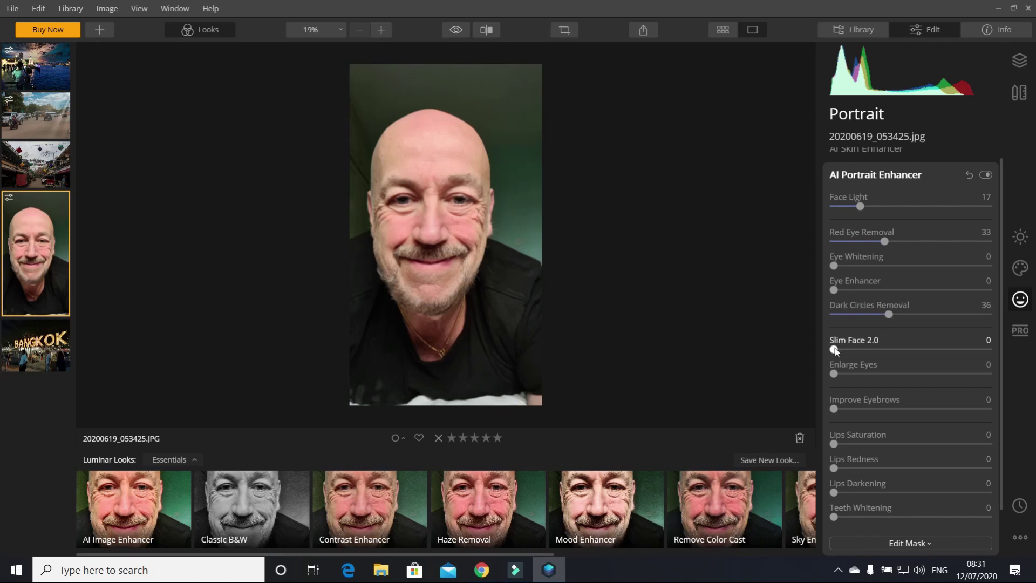
# Step: Set Enlarge Eyes to 44 and Improve Eyebrows to 39 on the selfie, leaving Slim Face 2.0 at 0
pyautogui.moveTo(834, 350); pyautogui.dragTo(902, 373)
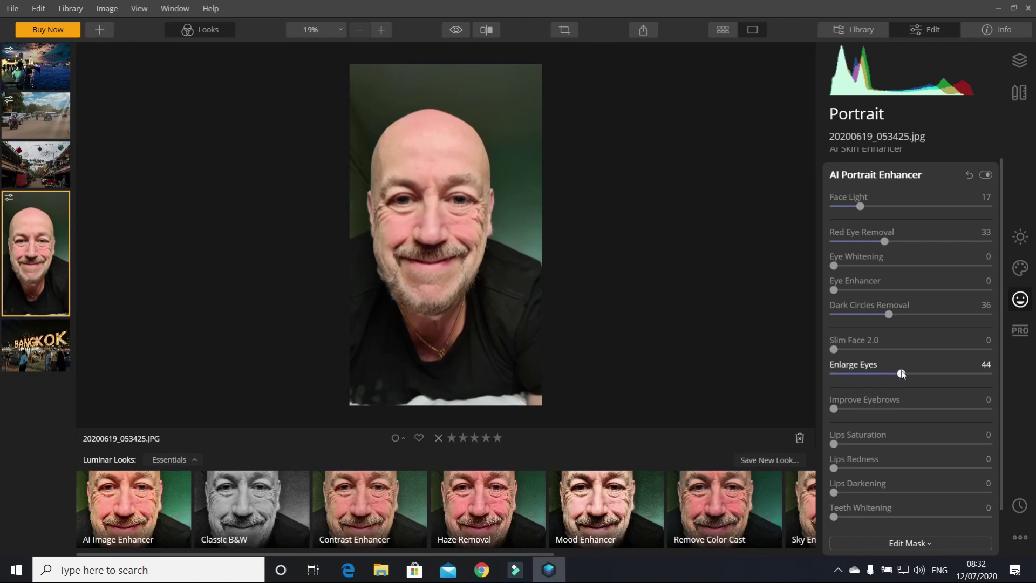
pyautogui.scroll(-1, 895, 345)
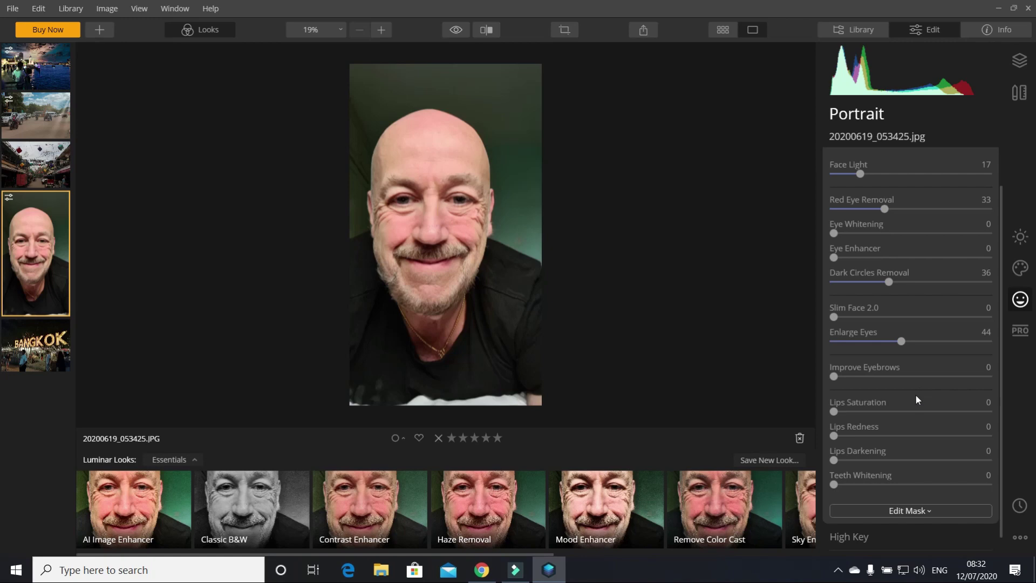
pyautogui.moveTo(831, 377); pyautogui.dragTo(883, 377)
# Step: Test Lips Redness at 95 on the selfie and return it to 0
pyautogui.moveTo(834, 412); pyautogui.dragTo(947, 436)
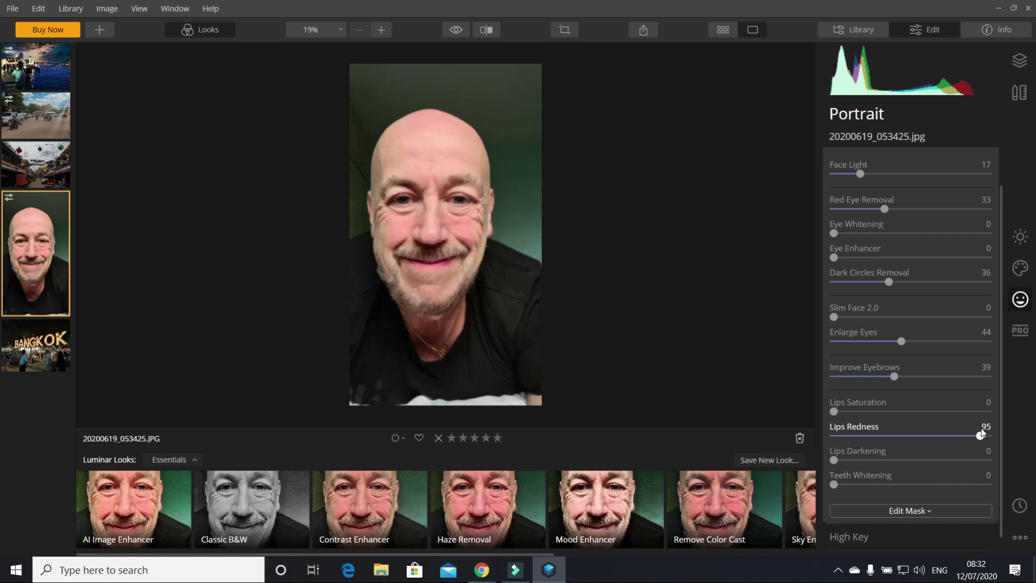
pyautogui.moveTo(981, 429); pyautogui.dragTo(834, 435)
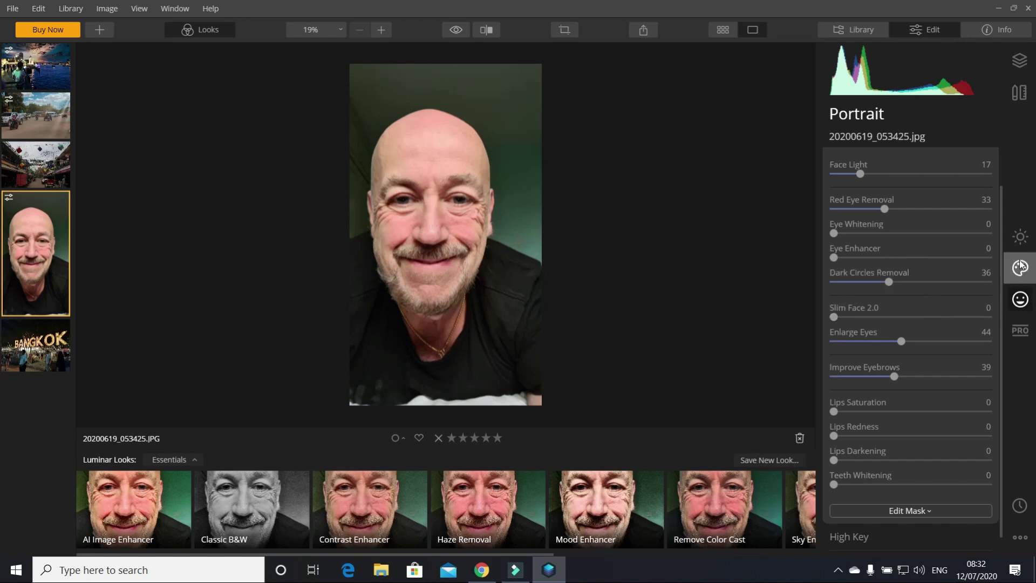
# Step: Look over the Essentials Color settings and the Professional Advanced Contrast settings for the selfie
pyautogui.click(1021, 238)
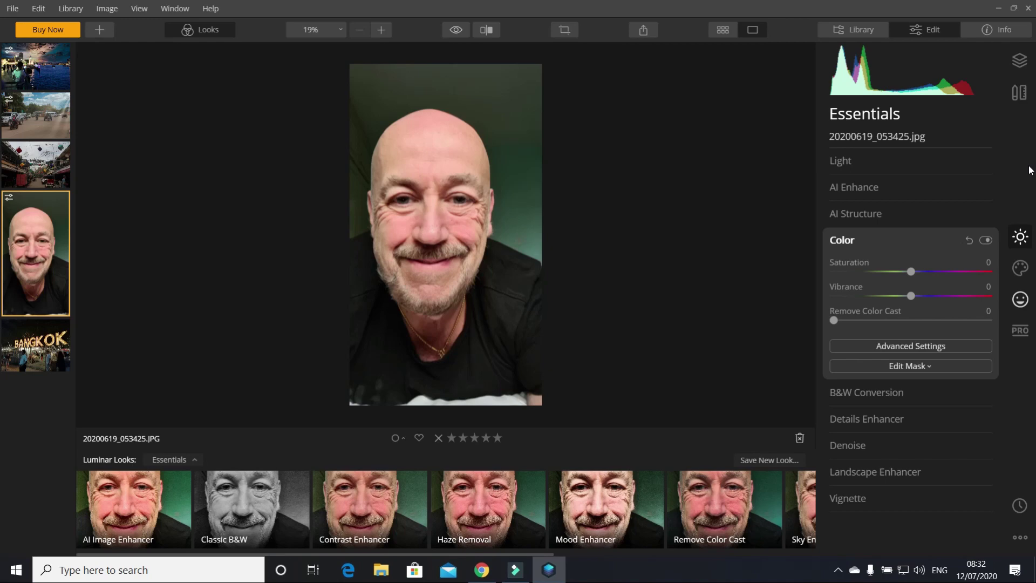
pyautogui.click(1019, 330)
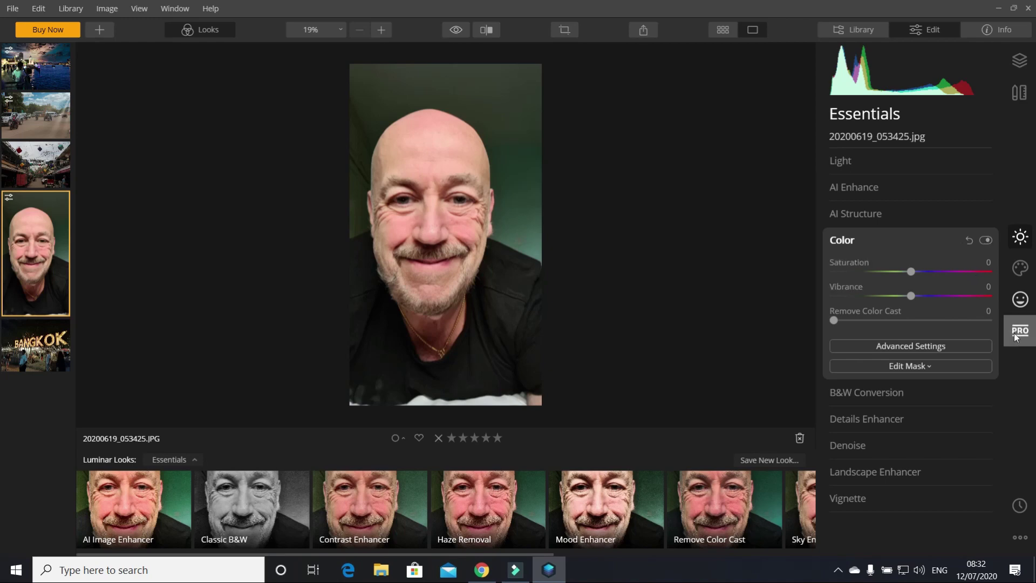
pyautogui.click(990, 160)
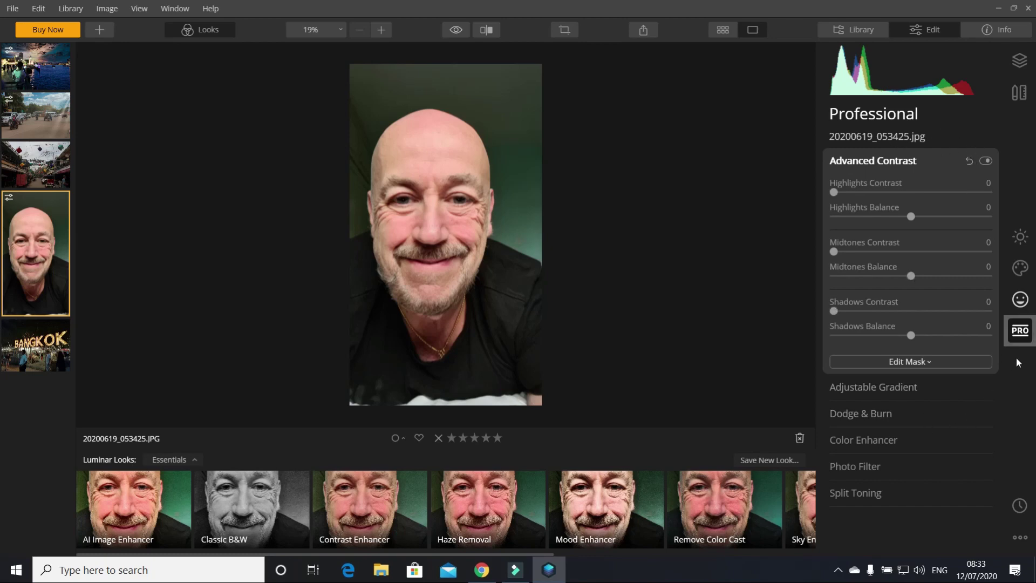
pyautogui.click(1020, 236)
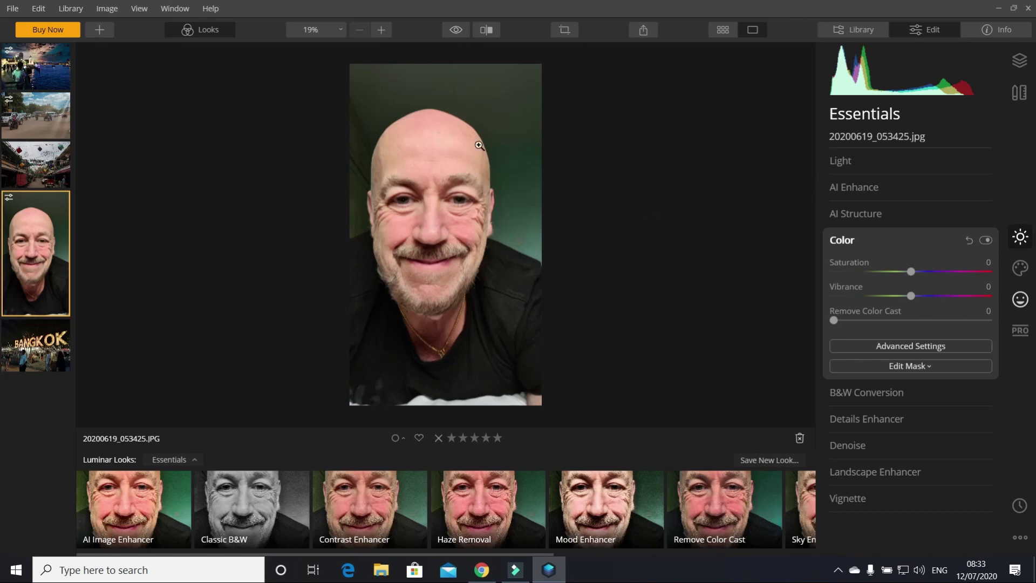
# Step: Replace the night sky in the BANGKOK sign photo with the Starry Night 1 sky
pyautogui.click(46, 346)
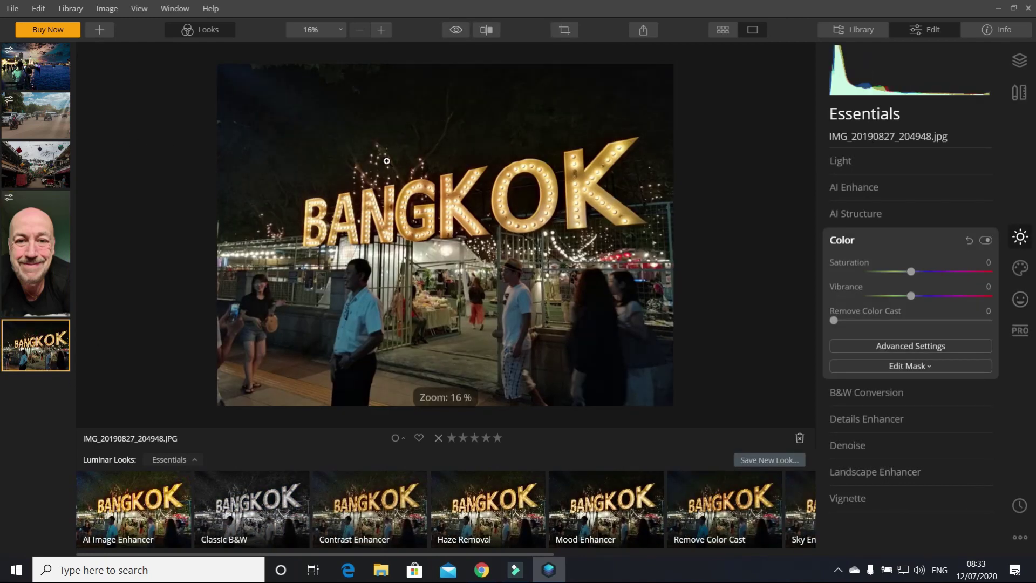
pyautogui.click(1020, 268)
pyautogui.click(937, 191)
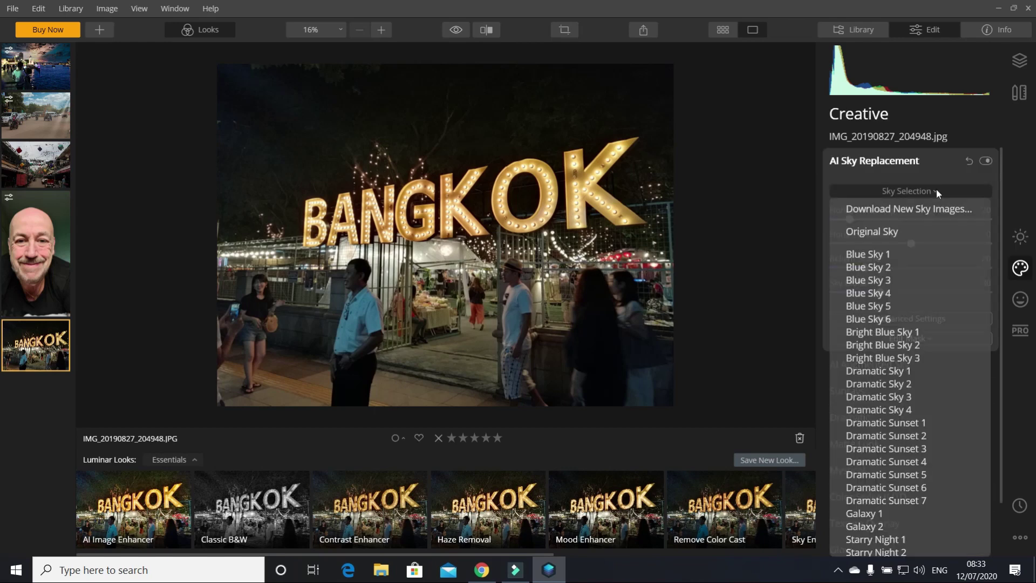
pyautogui.scroll(-3, 917, 378)
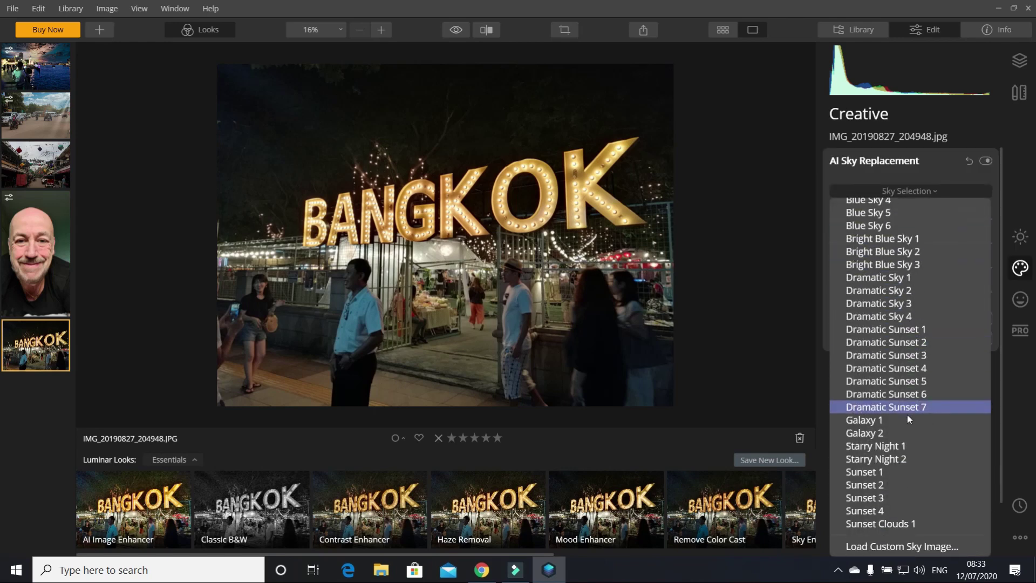
pyautogui.click(926, 447)
# Step: Add the Planet 1 object with AI Augmented Sky, placing it in the upper-left corner of the BANGKOK photo's sky and shrinking it slightly
pyautogui.click(869, 365)
pyautogui.click(907, 217)
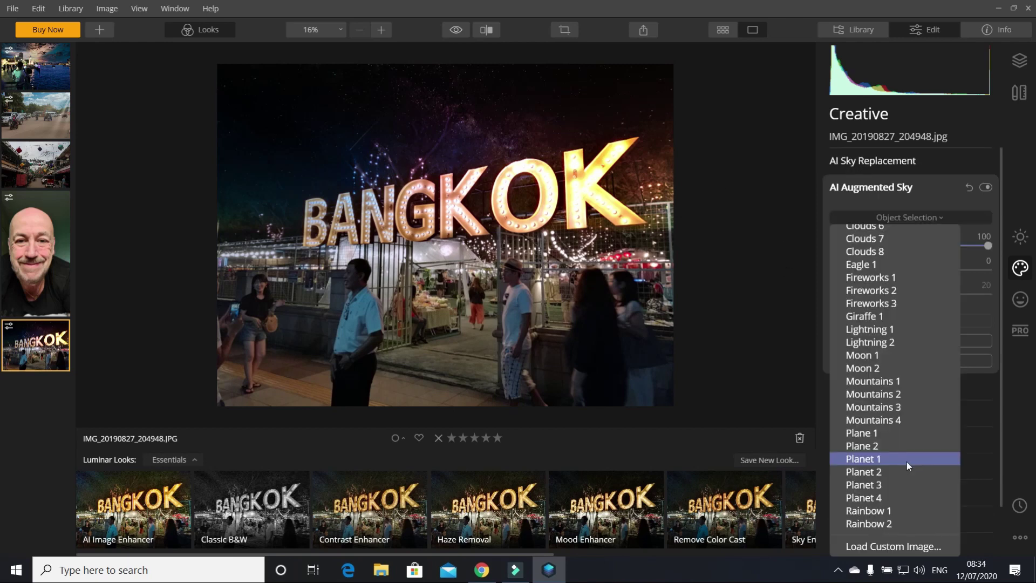
pyautogui.click(906, 459)
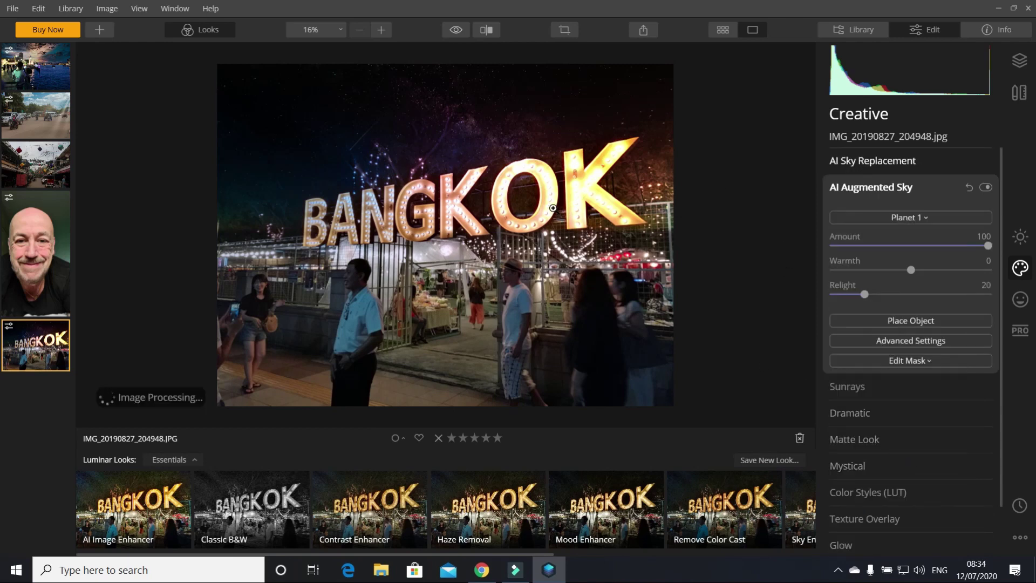
pyautogui.moveTo(282, 110); pyautogui.dragTo(266, 109)
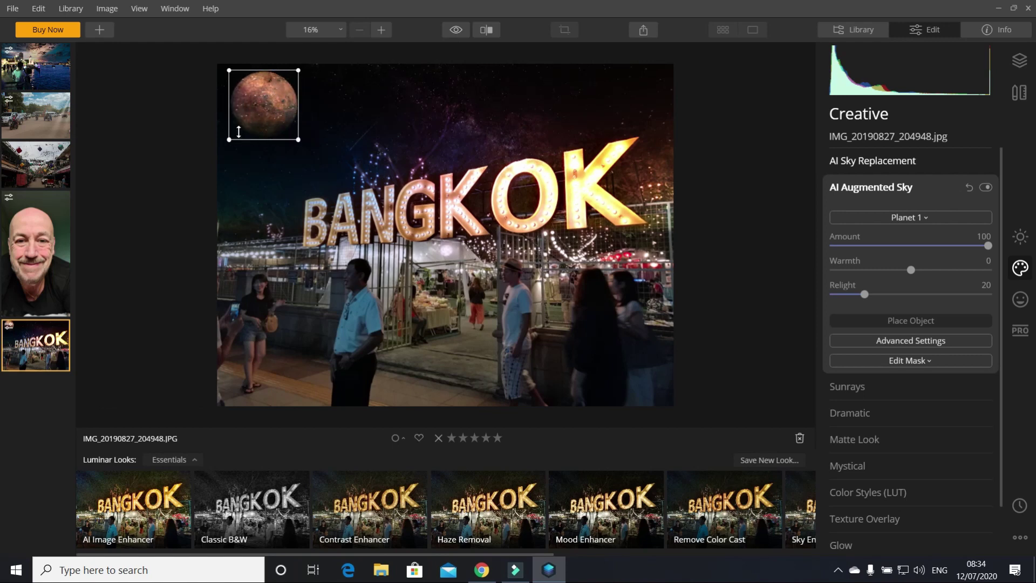
pyautogui.moveTo(232, 139)
pyautogui.mouseDown()
pyautogui.moveTo(224, 144)
pyautogui.moveTo(238, 121)
pyautogui.mouseUp()
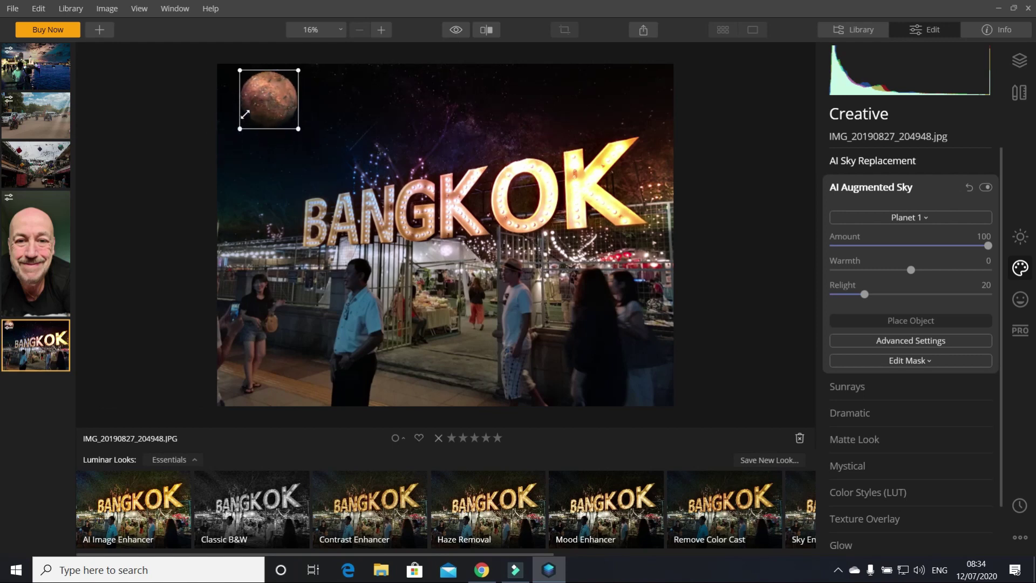
pyautogui.click(1027, 274)
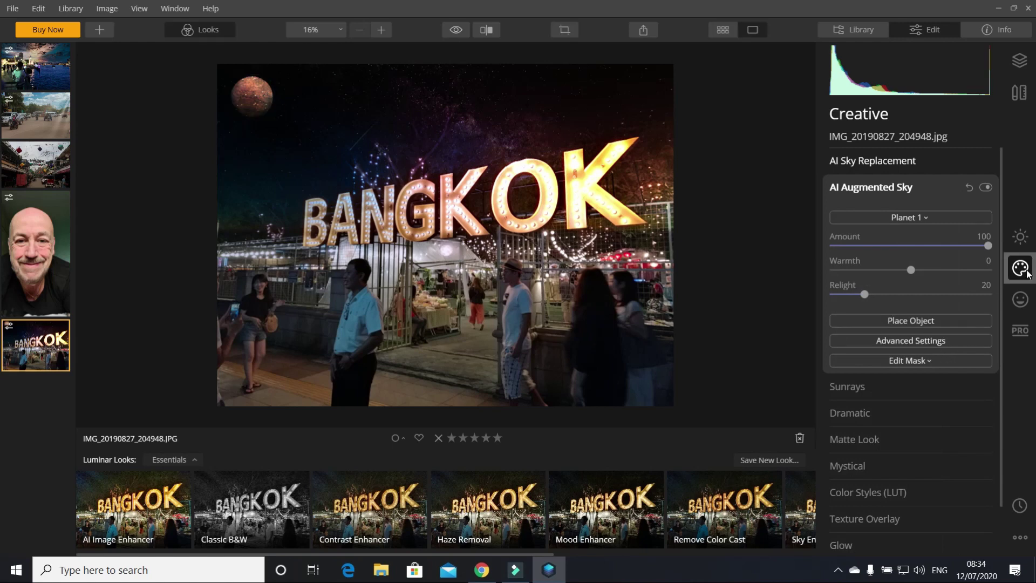